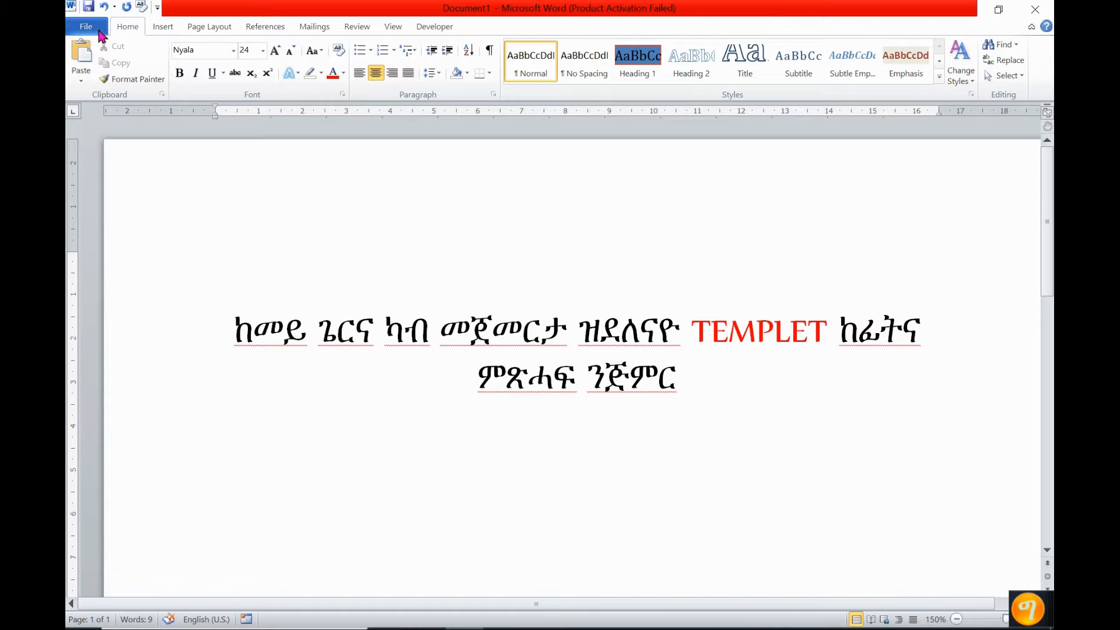
# Step: Create a new blank document from the available templates
pyautogui.click(94, 32)
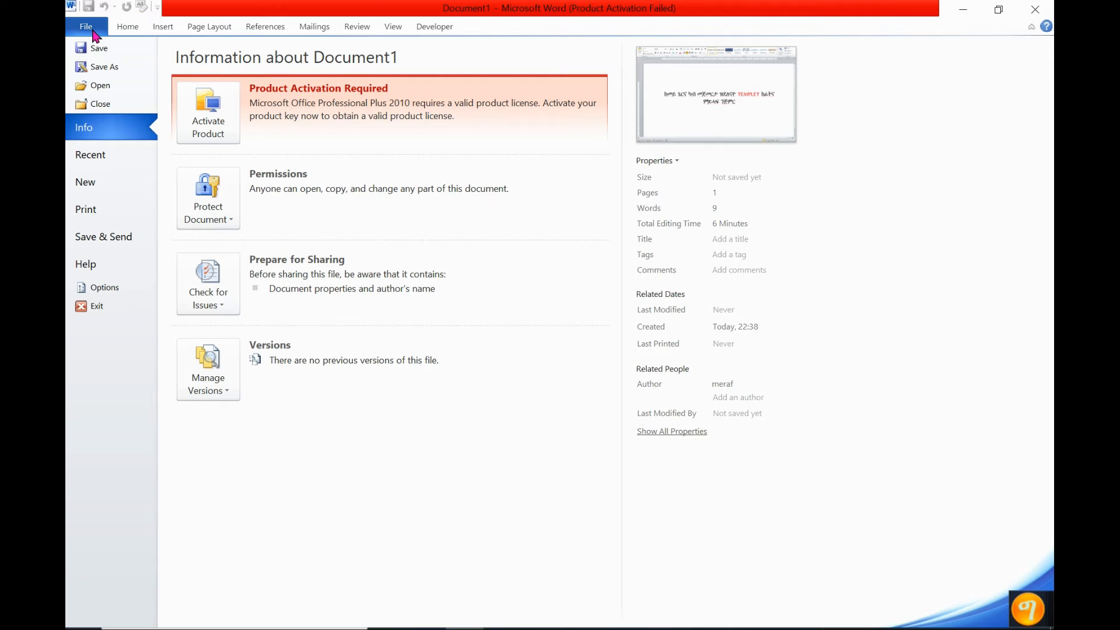
pyautogui.click(90, 185)
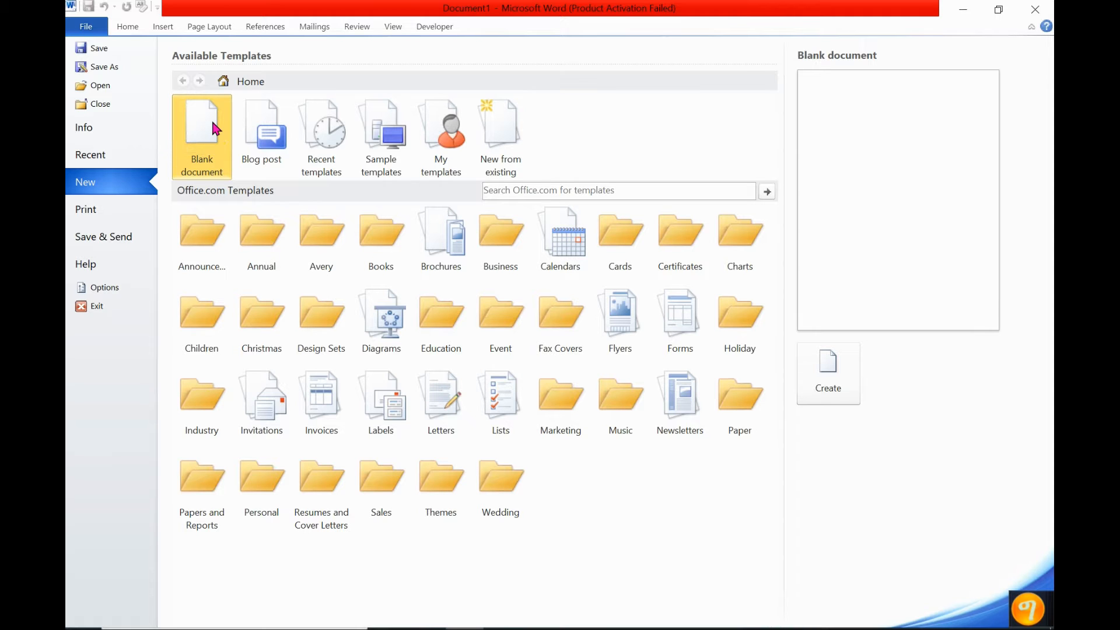
pyautogui.click(834, 361)
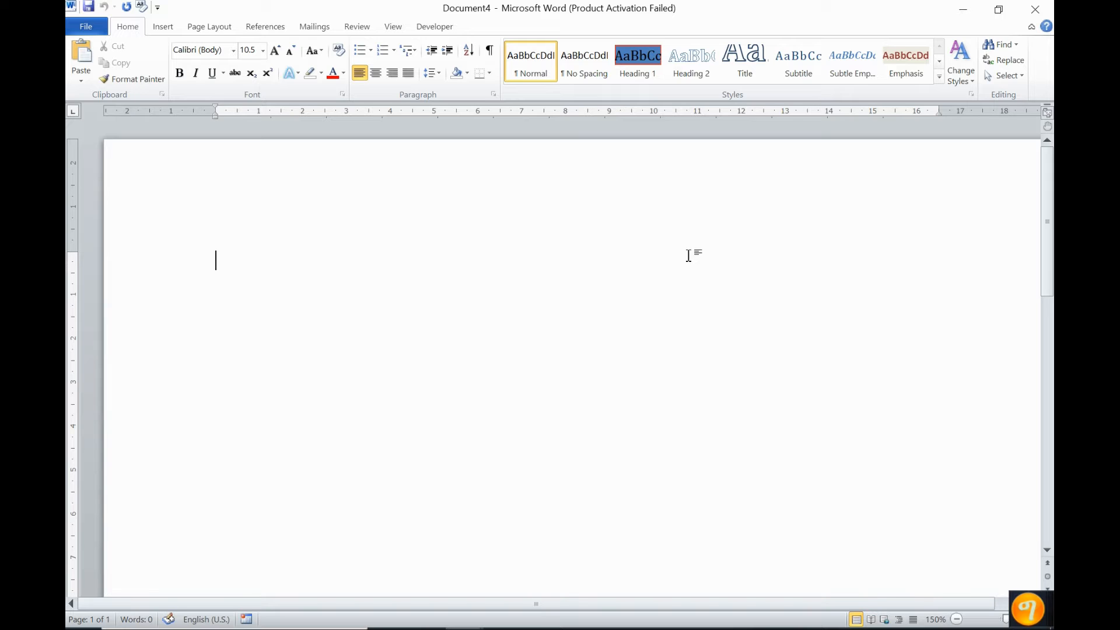
# Step: Hide the ruler in the blank document and show it again
pyautogui.scroll(-5, 483, 364)
pyautogui.scroll(-10, 485, 360)
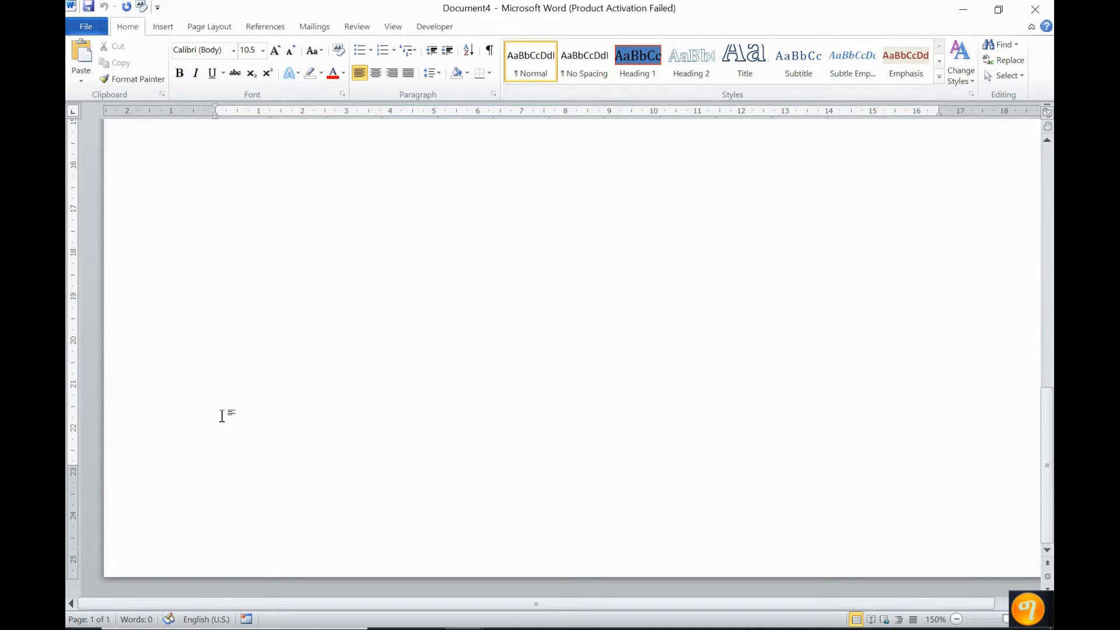
pyautogui.scroll(3, 257, 285)
pyautogui.scroll(8, 257, 286)
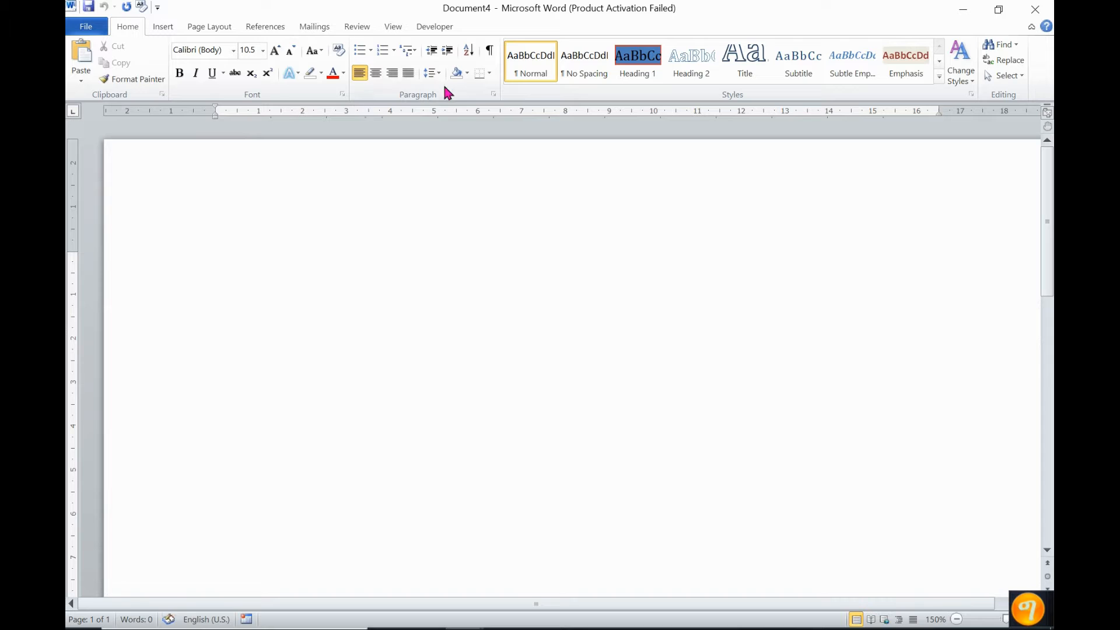
pyautogui.click(397, 27)
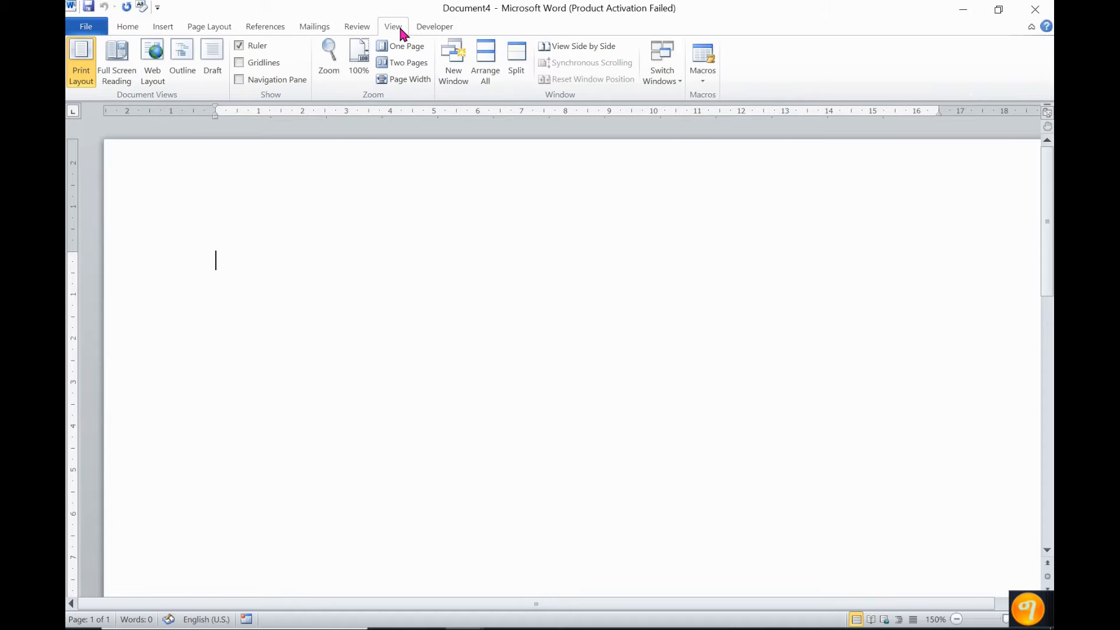
pyautogui.click(240, 45)
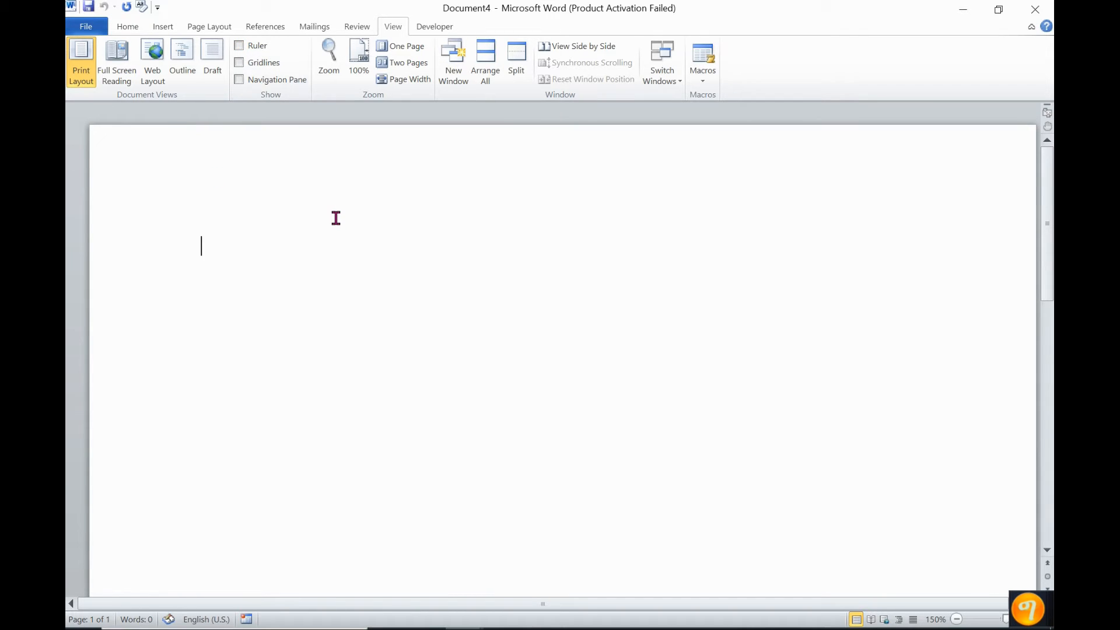
pyautogui.click(240, 45)
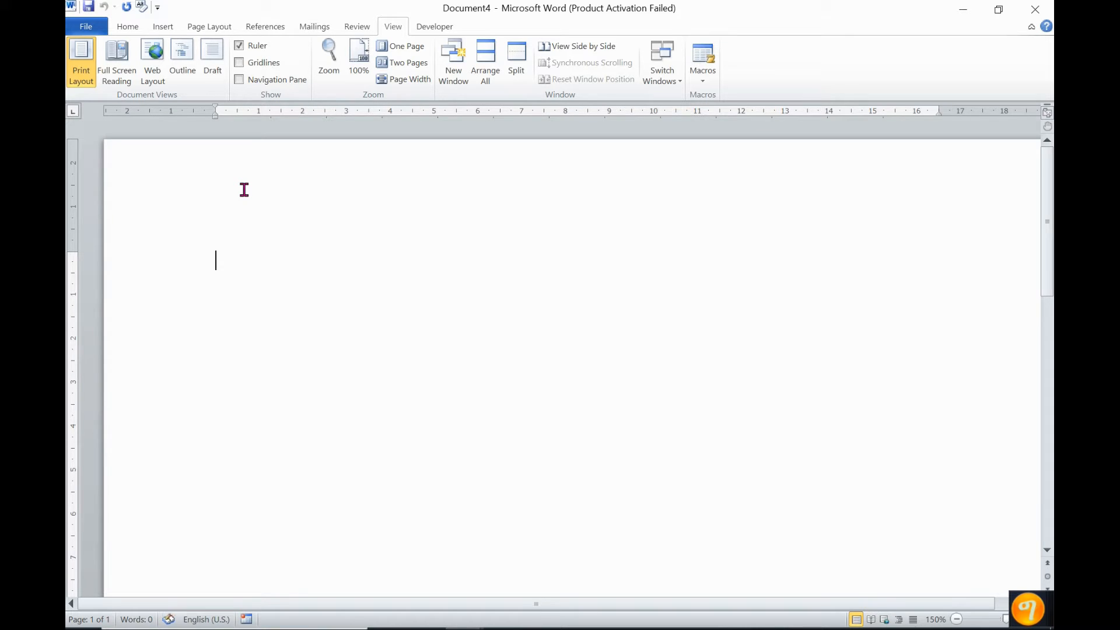
# Step: Shift the paragraph's left indent on the ruler 1 cm out into the margin, then in to about 1.25 cm
pyautogui.click(216, 114)
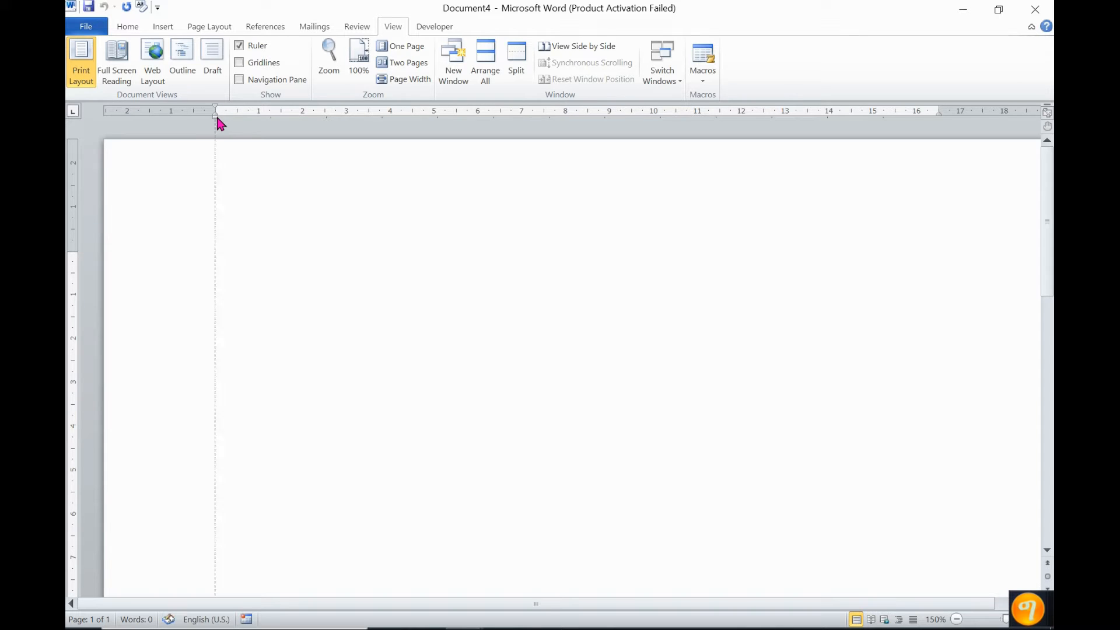
pyautogui.moveTo(216, 115); pyautogui.dragTo(167, 116)
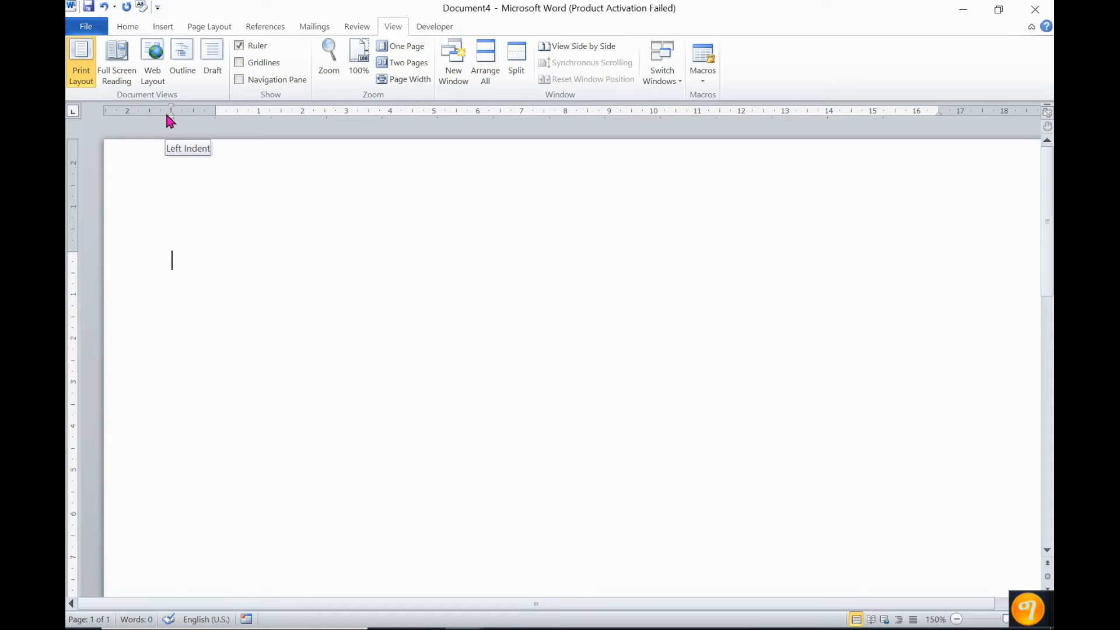
pyautogui.moveTo(172, 116); pyautogui.dragTo(276, 133)
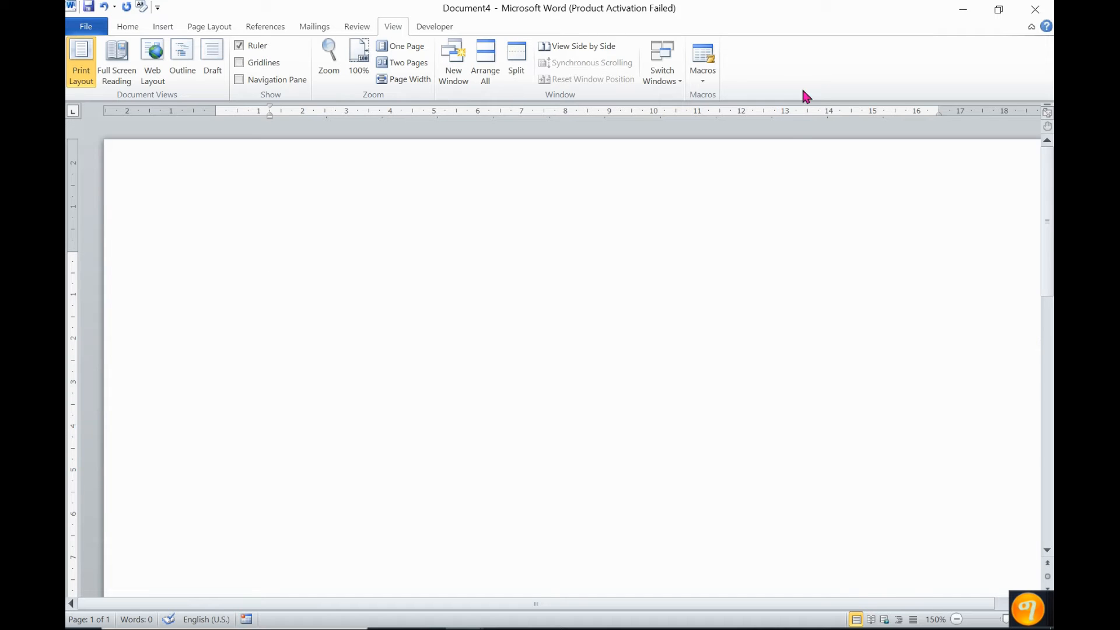
# Step: Close the blank document without saving its changes
pyautogui.click(1036, 9)
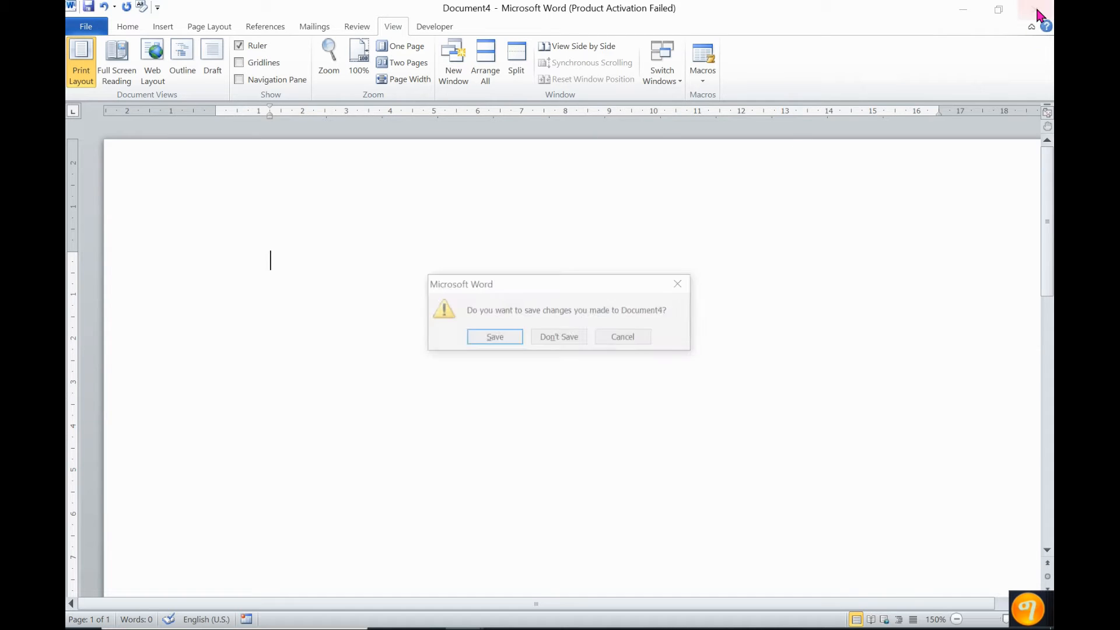
pyautogui.click(583, 342)
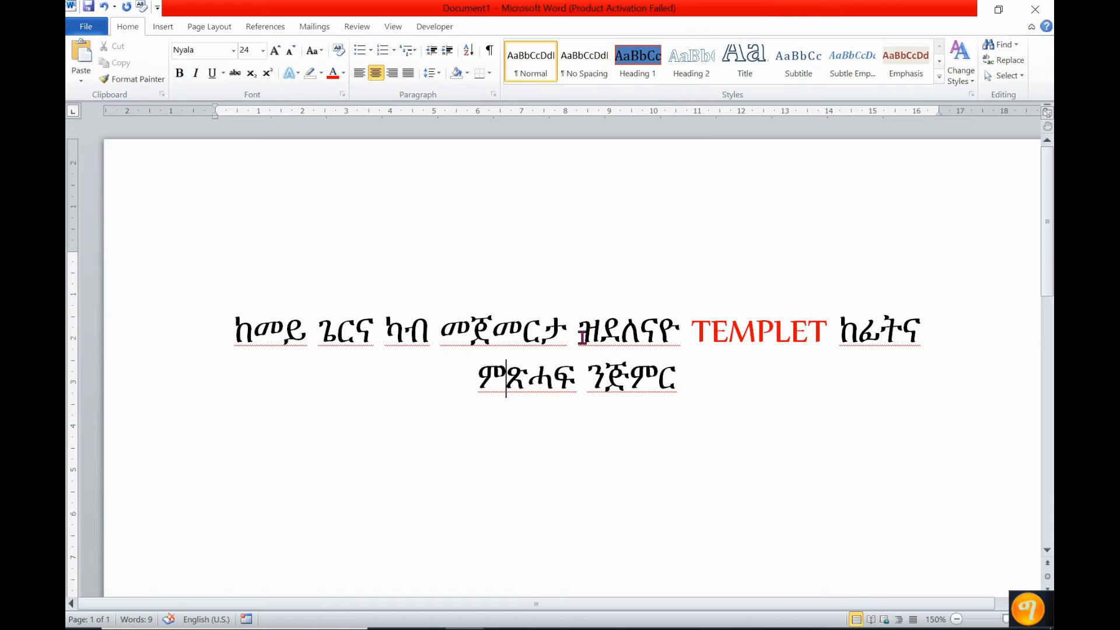
# Step: Search the Office.com templates for "memo" and create a document from Interoffice Memo (Professional design)
pyautogui.click(86, 29)
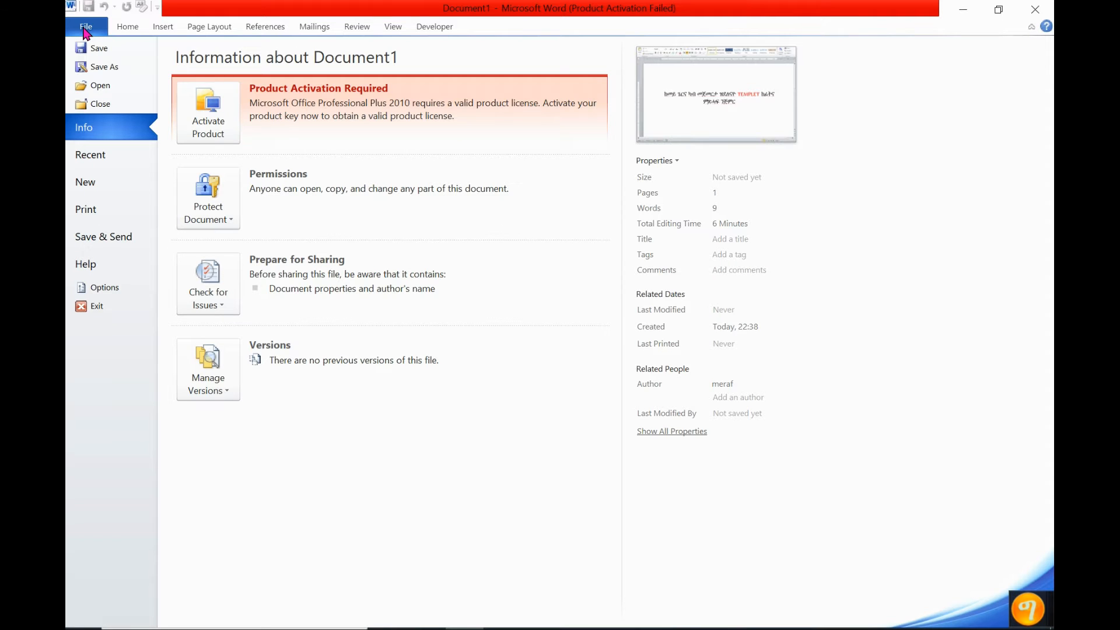
pyautogui.click(101, 183)
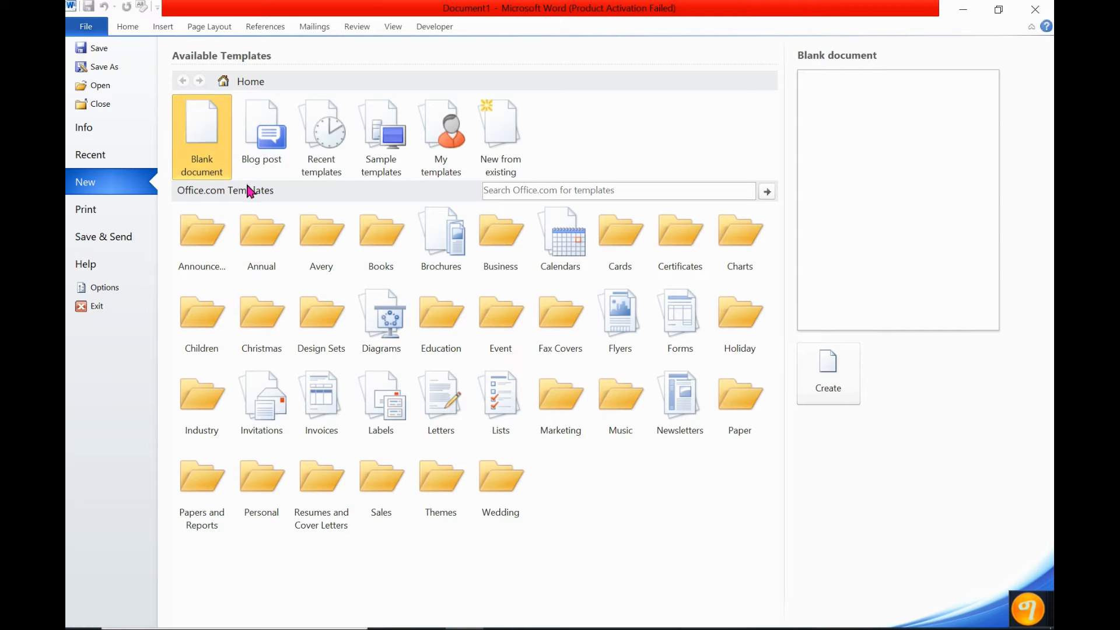
pyautogui.click(546, 190)
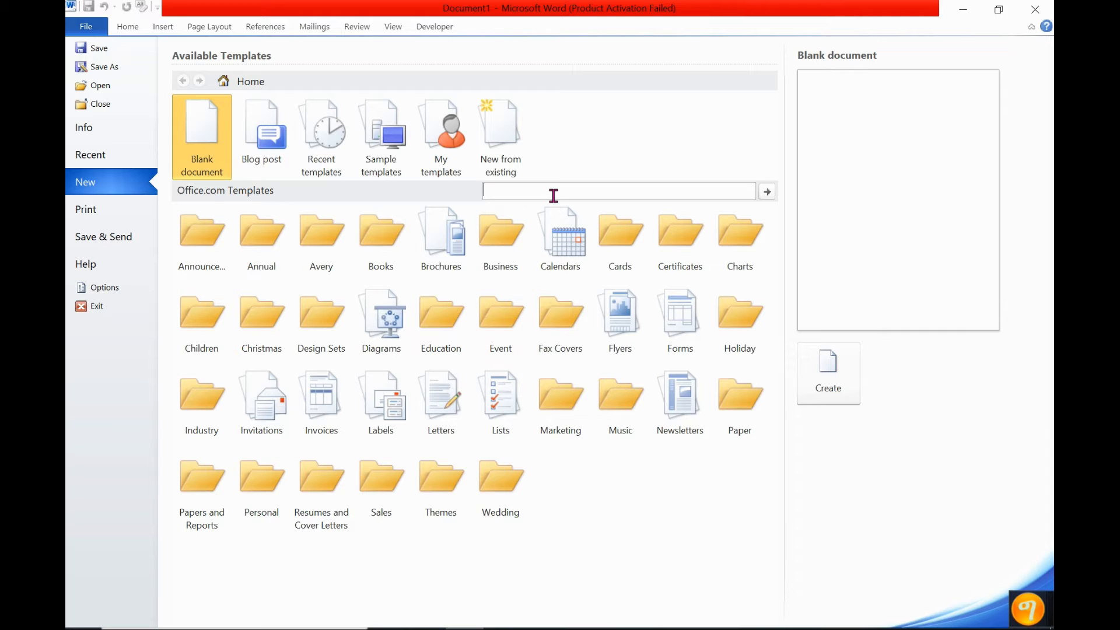
pyautogui.write('memo')
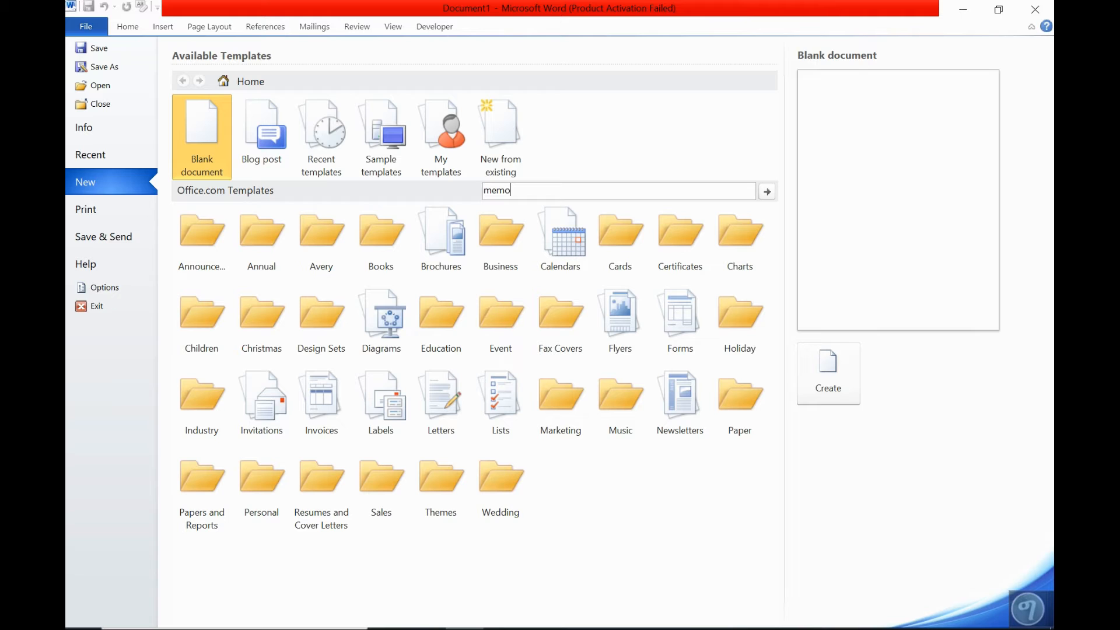
pyautogui.press('Return')
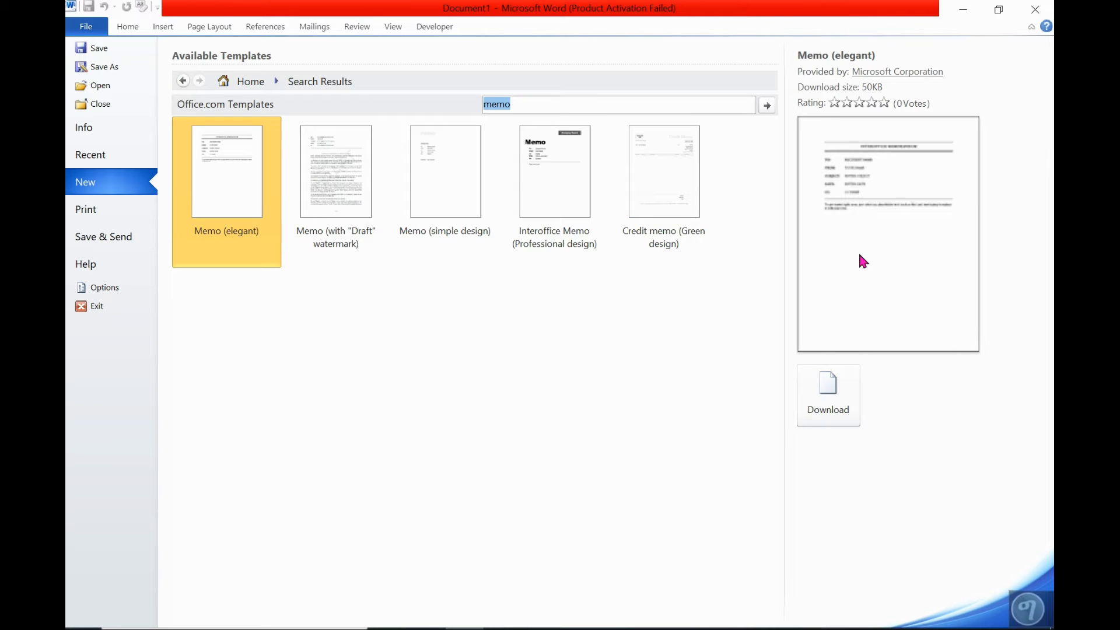
pyautogui.click(571, 180)
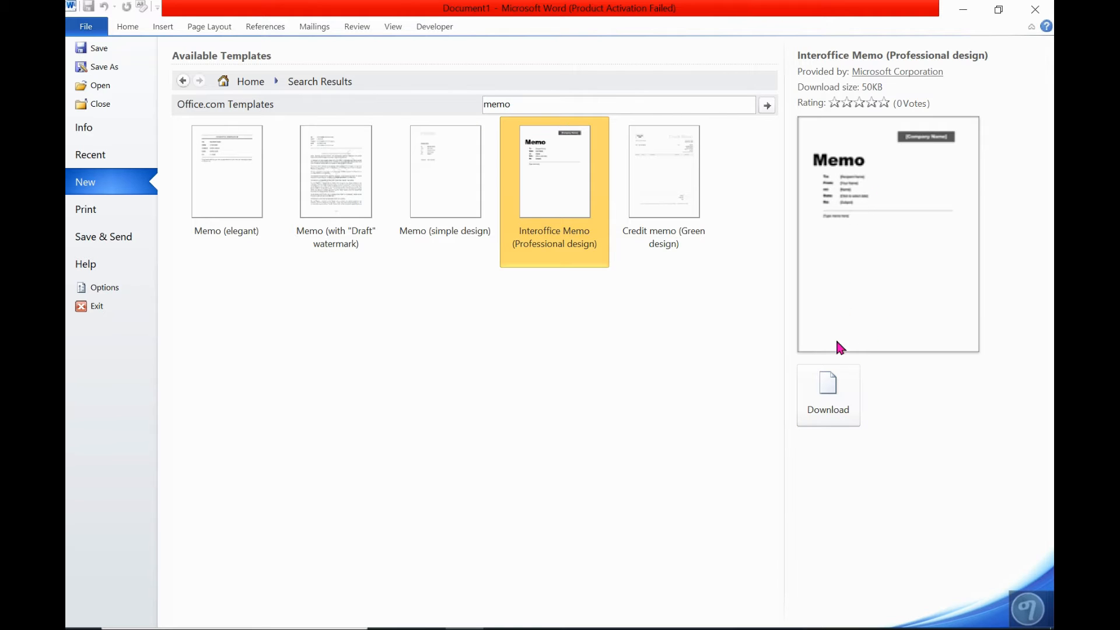
pyautogui.click(811, 398)
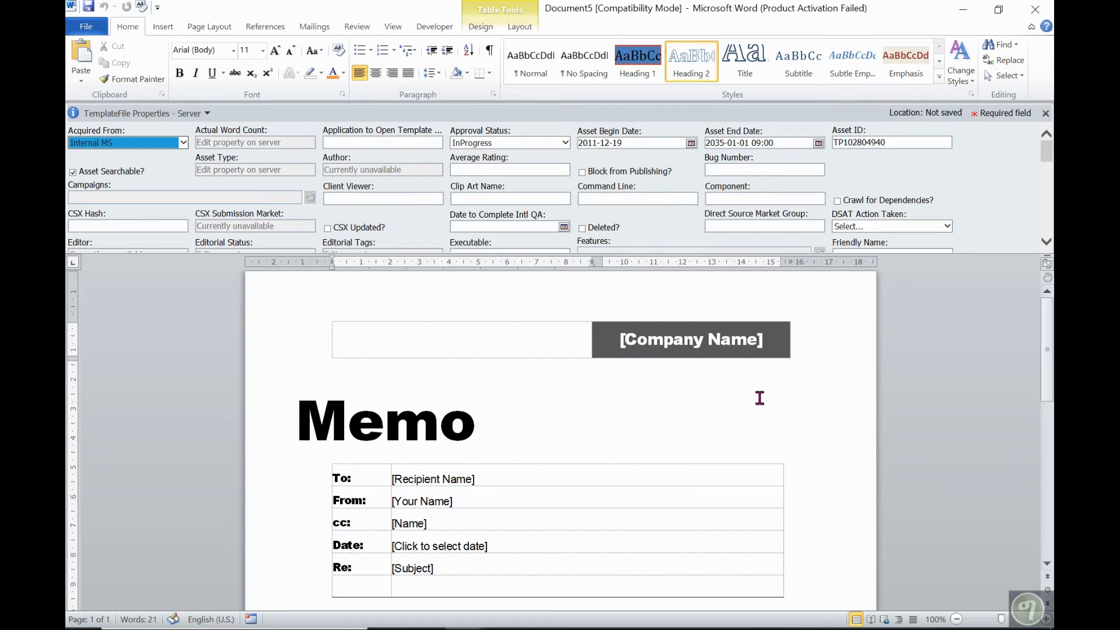
# Step: Replace the [Company Name] placeholder in the memo header with "ጩራ ፍልጠት"
pyautogui.click(740, 344)
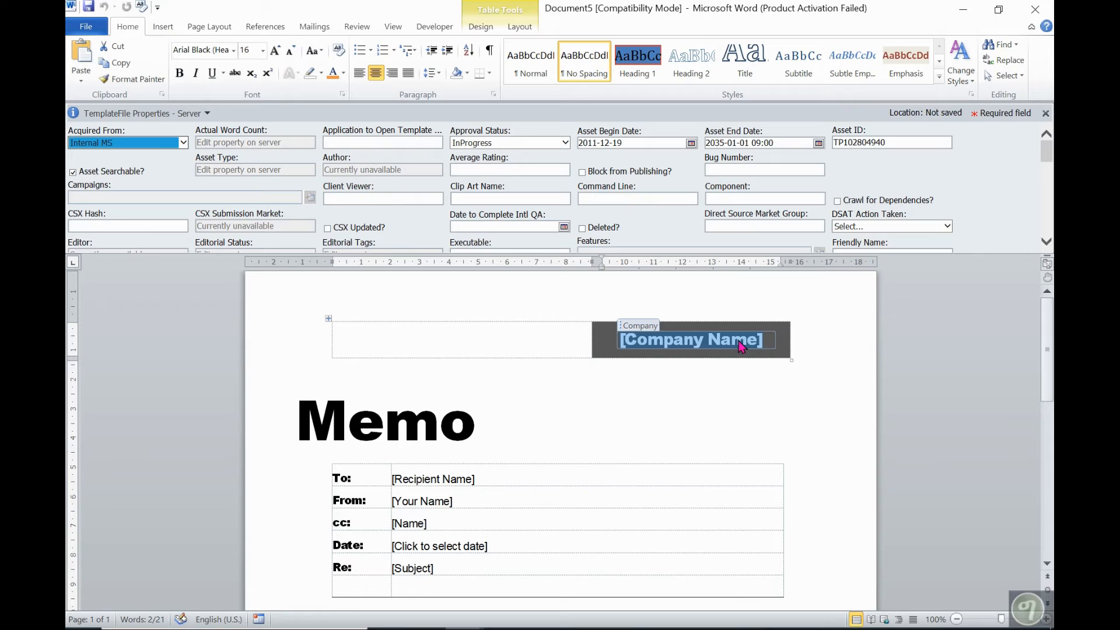
pyautogui.write('ጩ')
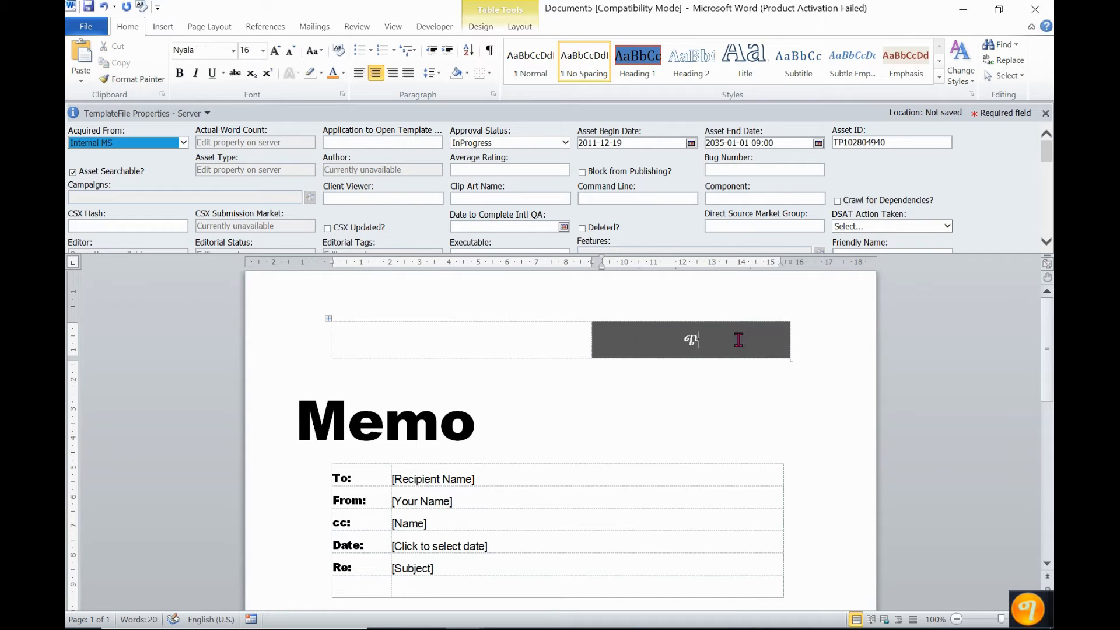
pyautogui.write('ቤራ ፍለጠት')
pyautogui.click(443, 419)
pyautogui.click(476, 423)
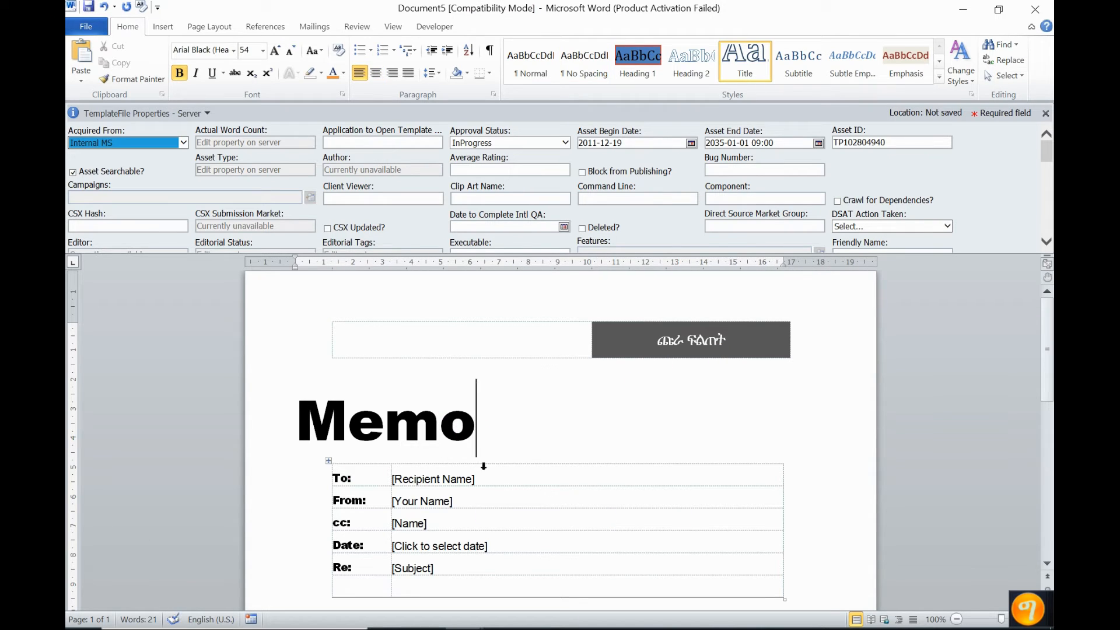
# Step: Look over the memo's fields and close the document without saving its changes
pyautogui.scroll(-5, 571, 452)
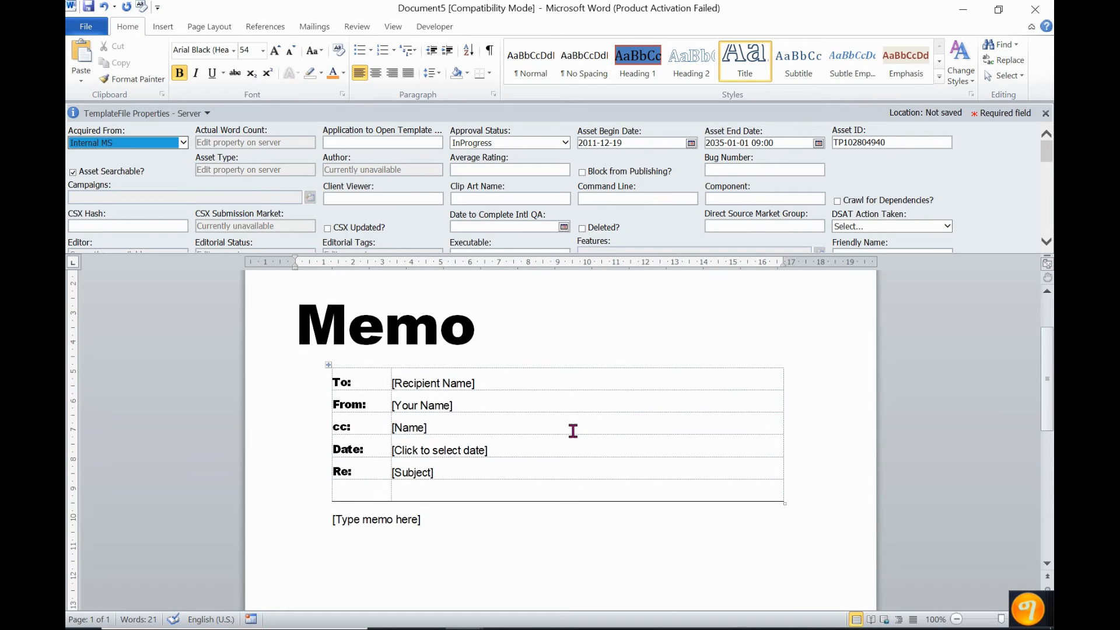
pyautogui.scroll(-3, 575, 422)
pyautogui.scroll(8, 575, 422)
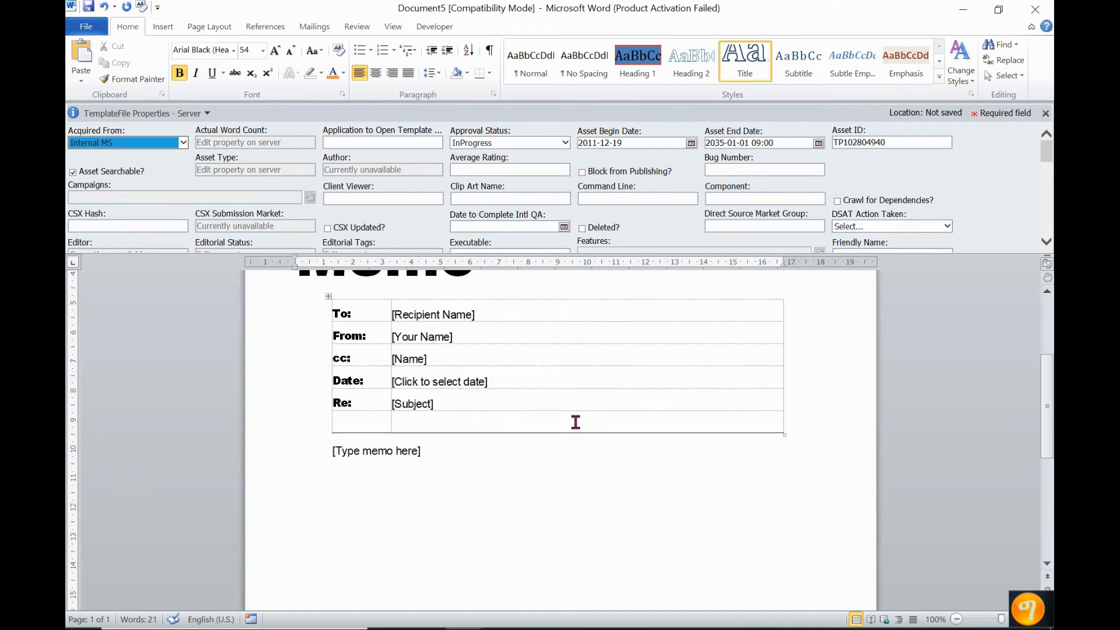
pyautogui.scroll(-2, 575, 424)
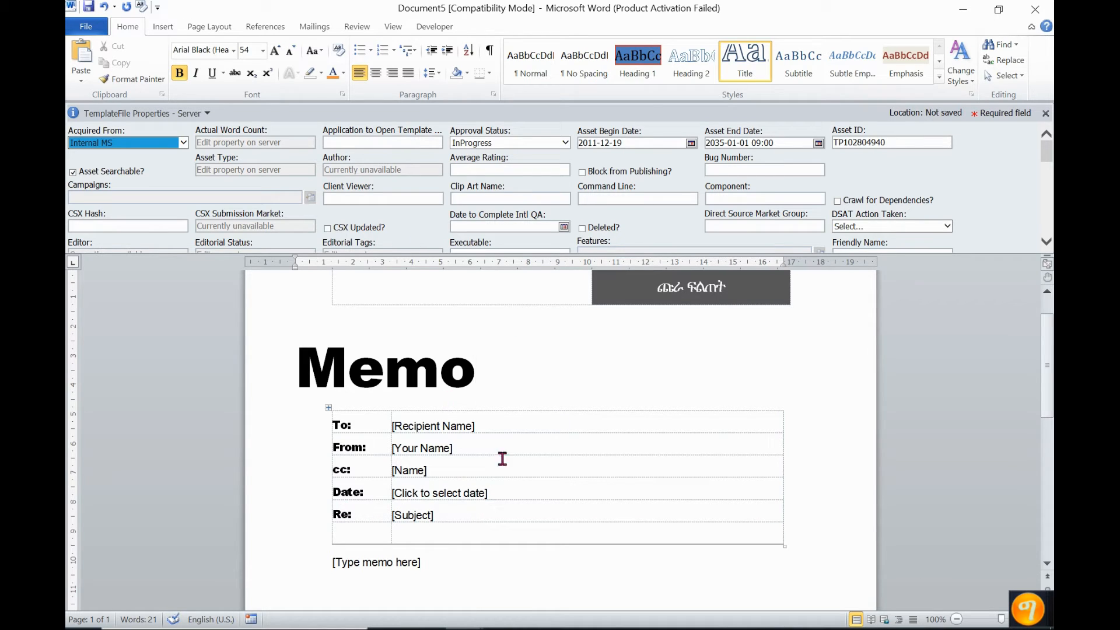
pyautogui.scroll(1, 572, 463)
pyautogui.scroll(2, 572, 463)
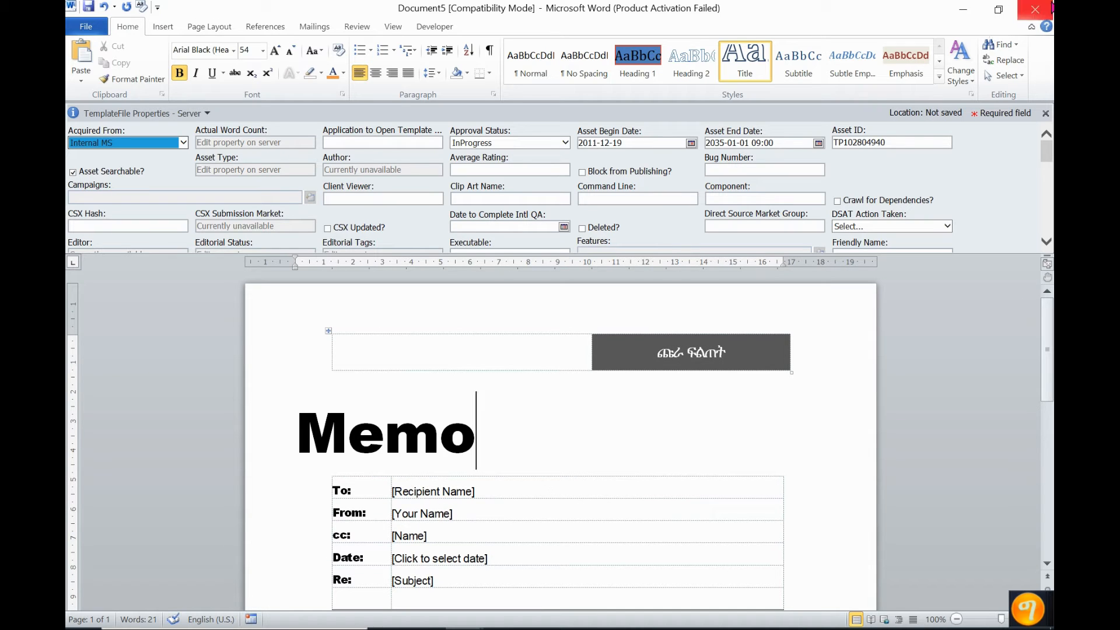
pyautogui.click(1035, 11)
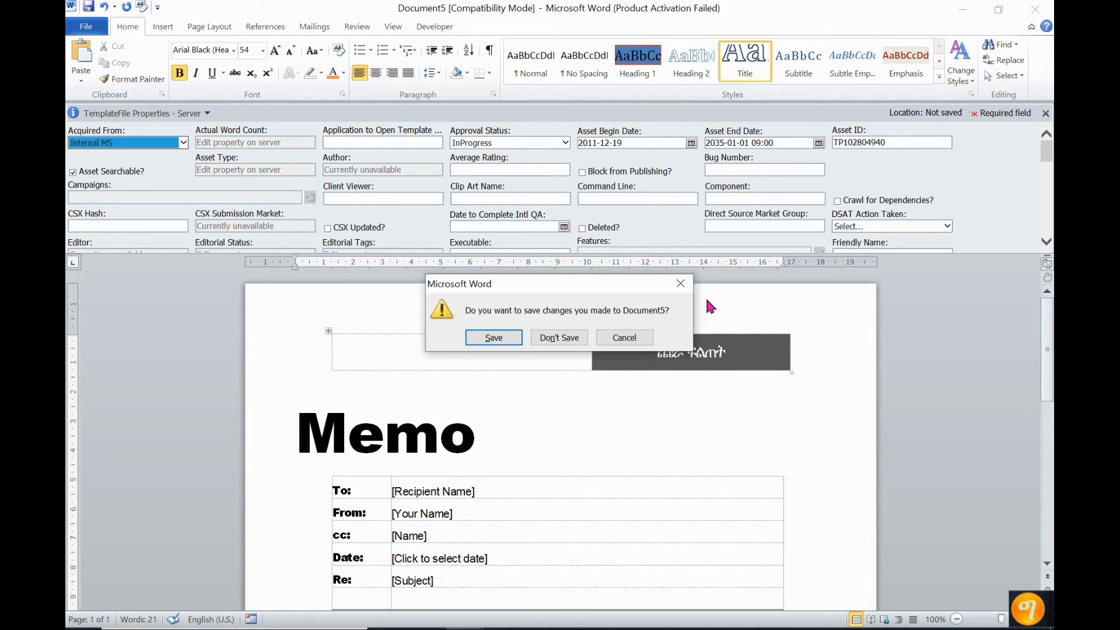
pyautogui.click(557, 336)
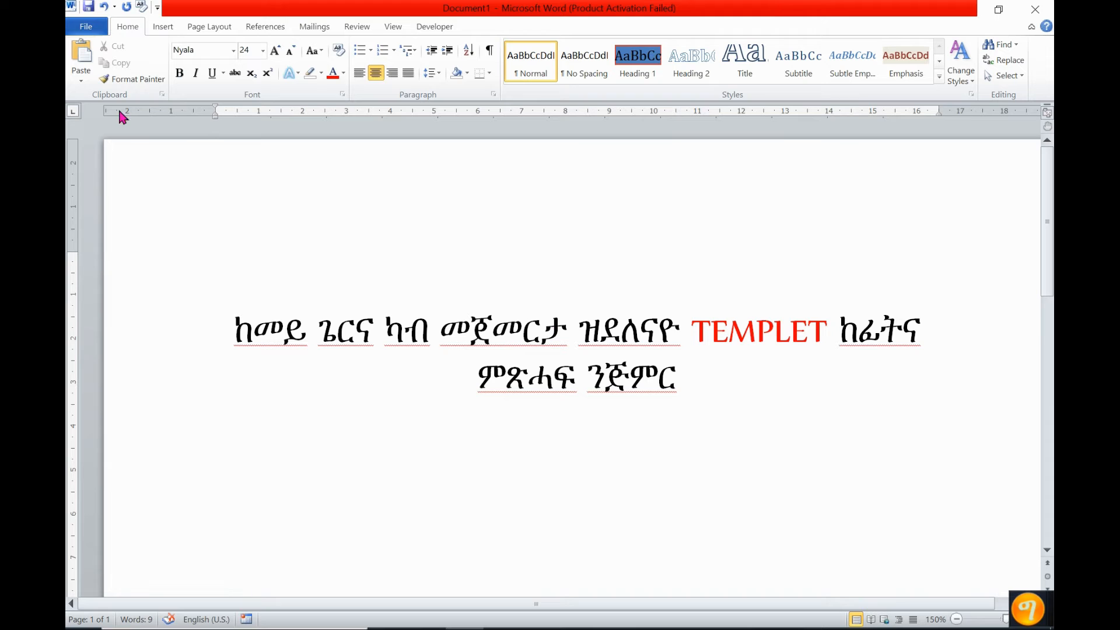
# Step: Create a new document from the Event flyer (4-up) template in the Office.com Marketing category
pyautogui.click(86, 29)
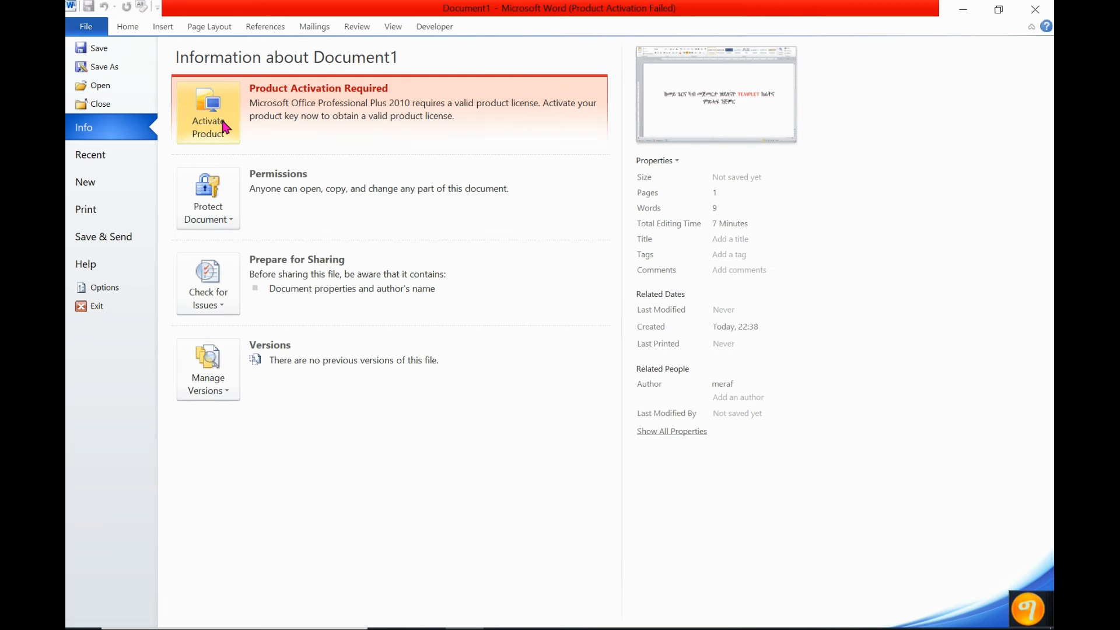
pyautogui.click(104, 193)
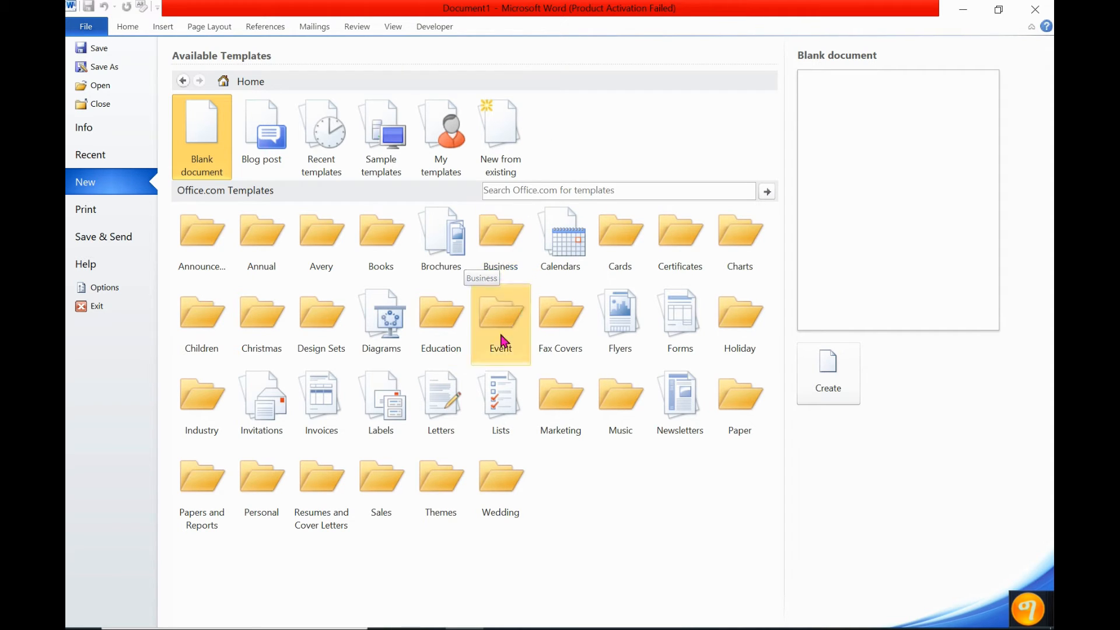
pyautogui.click(555, 411)
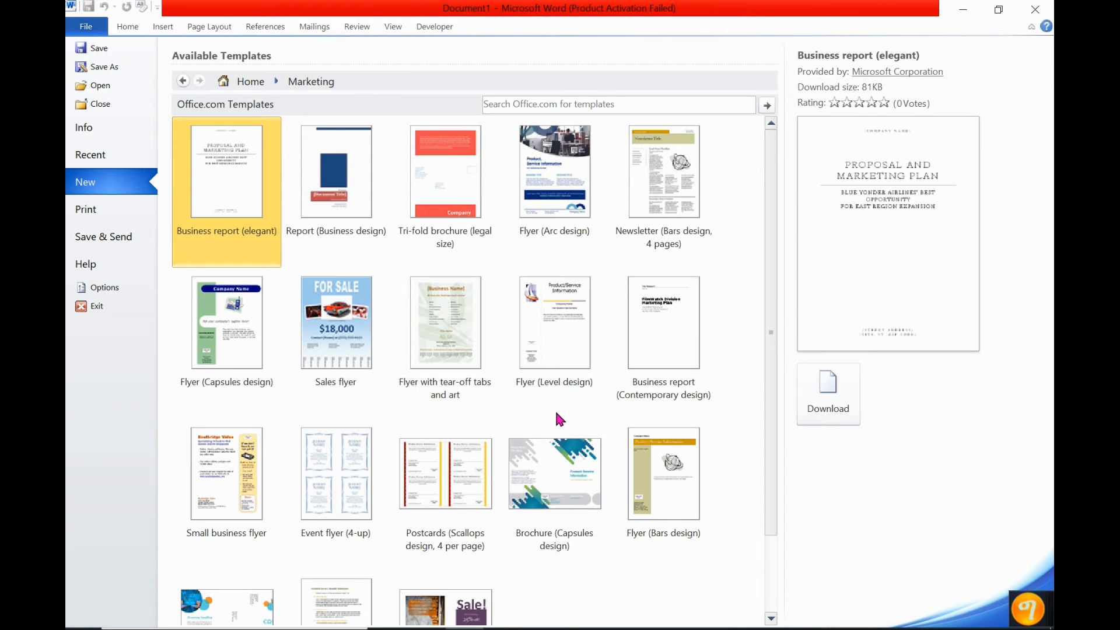
pyautogui.scroll(-3, 393, 406)
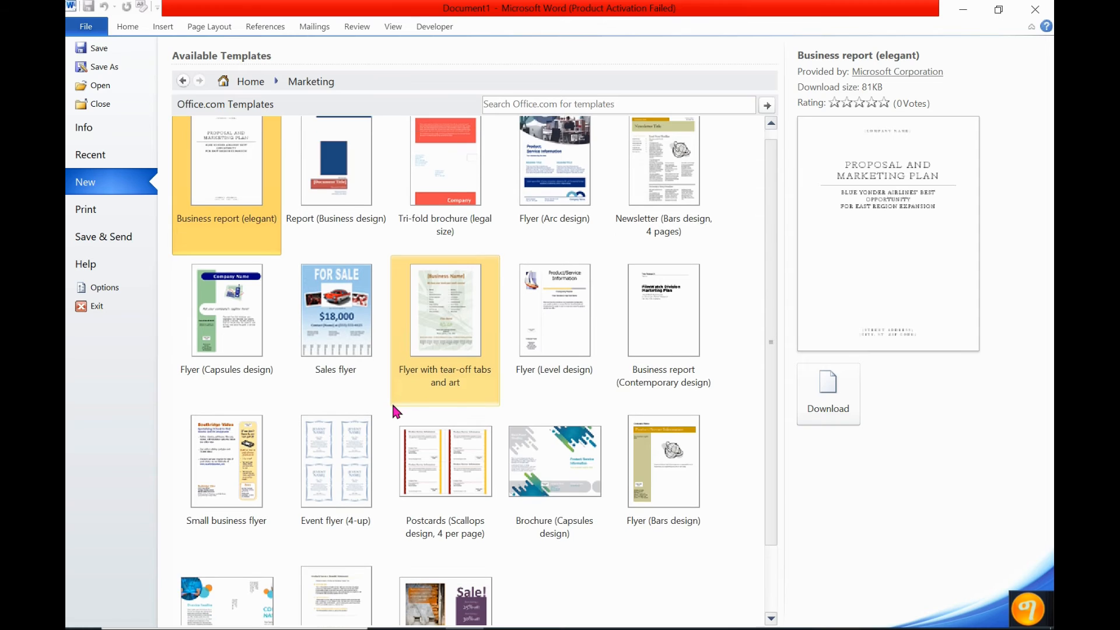
pyautogui.scroll(-3, 393, 411)
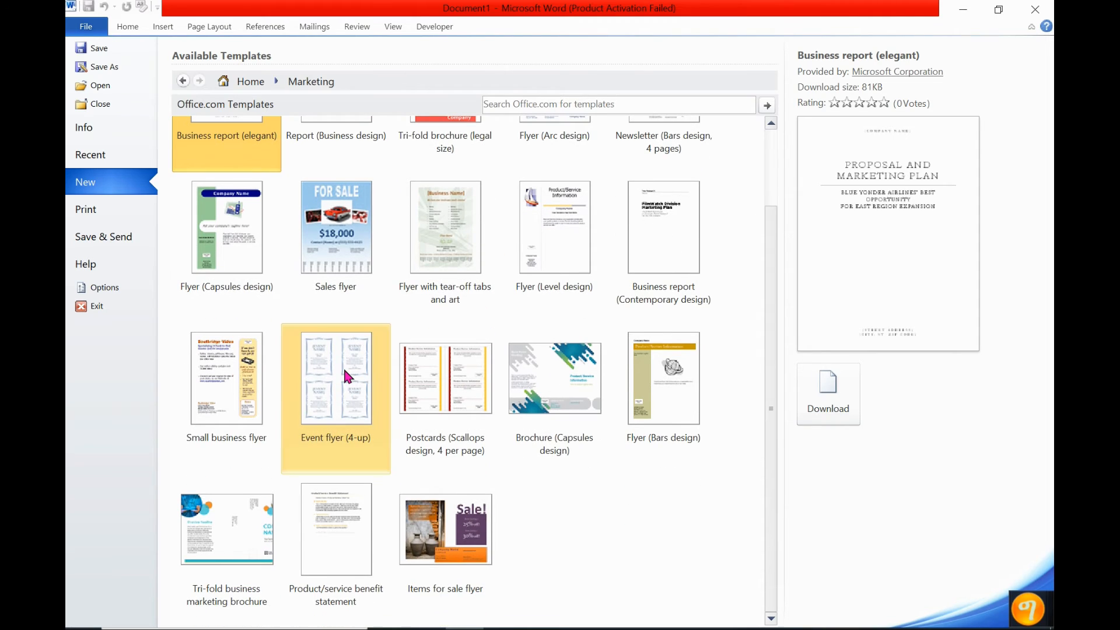
pyautogui.click(344, 370)
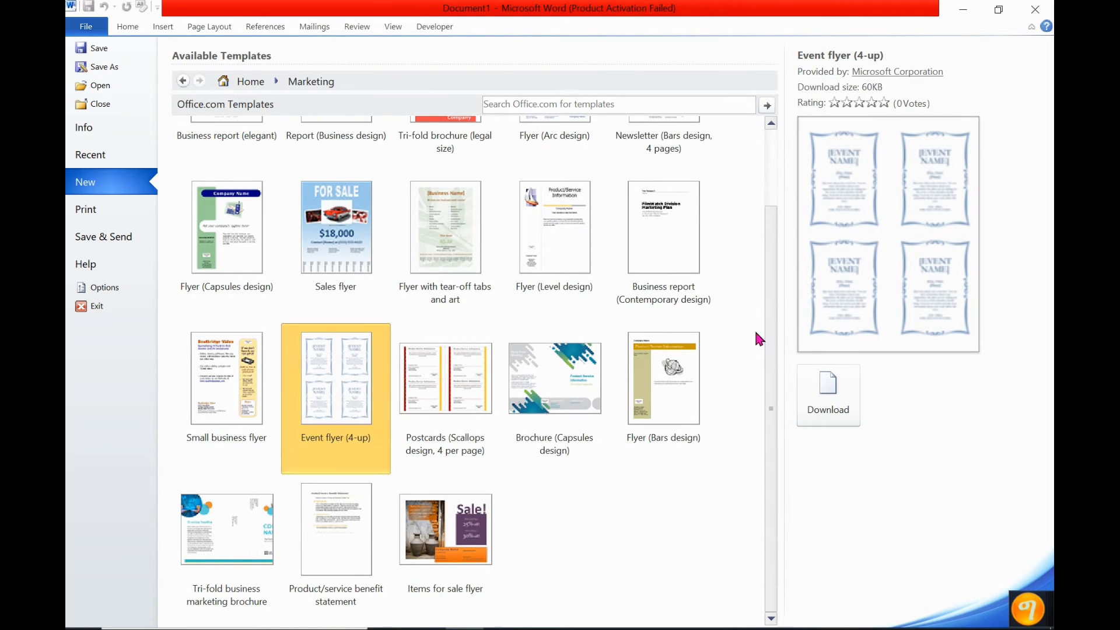
pyautogui.click(835, 392)
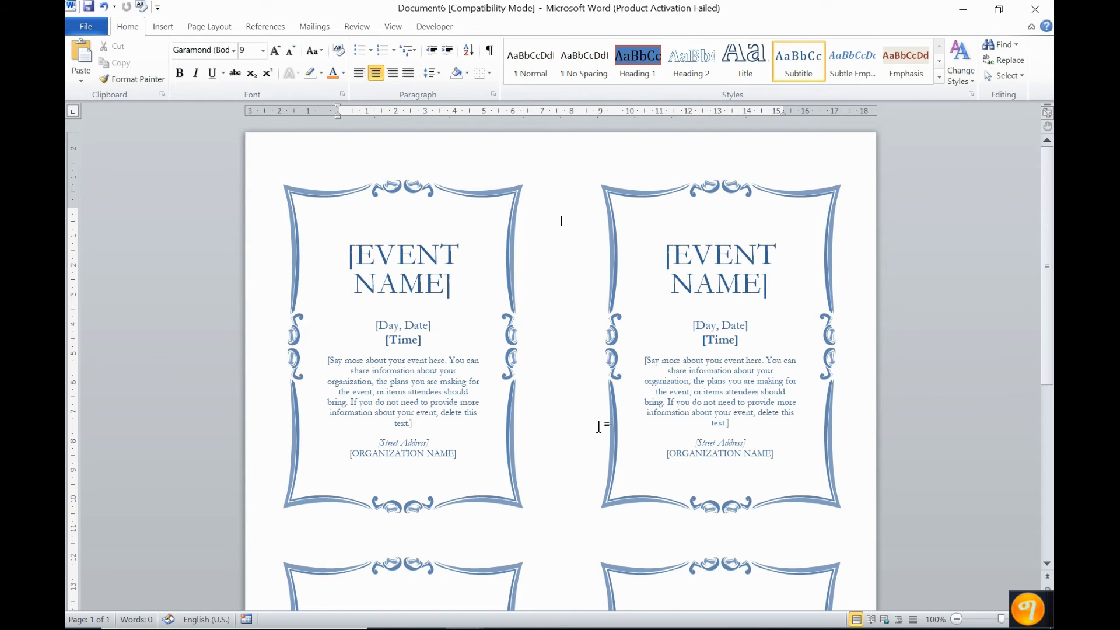
# Step: Replace the [EVENT NAME] placeholder on the upper-left flyer with "ጥምቀት" and check the event name on the other flyers
pyautogui.scroll(-4, 599, 426)
pyautogui.scroll(-7, 600, 426)
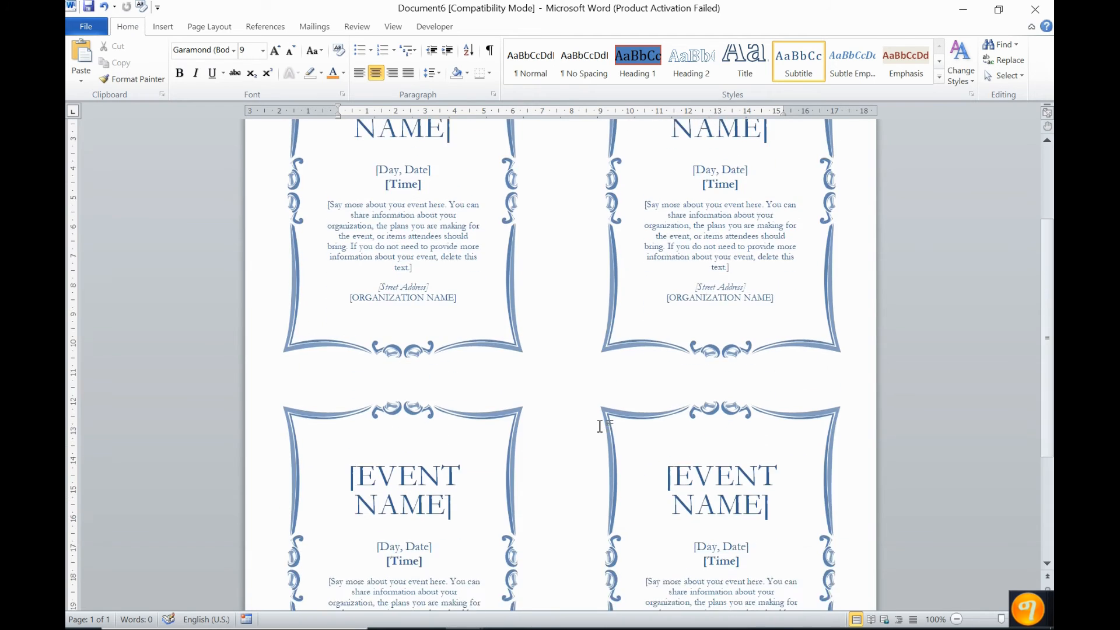
pyautogui.scroll(10, 601, 408)
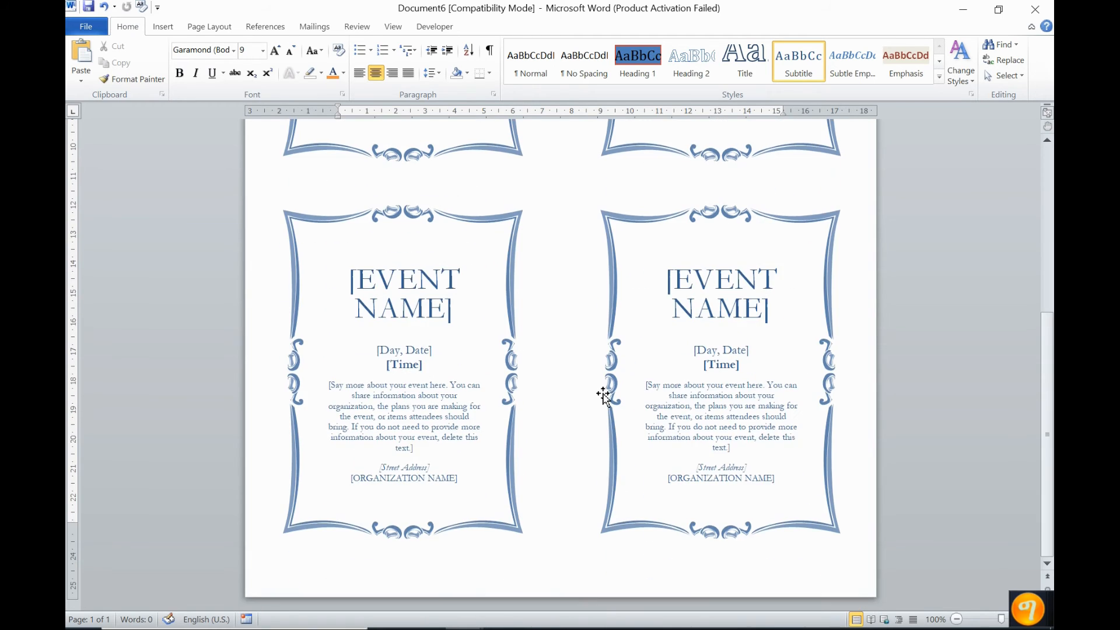
pyautogui.click(421, 279)
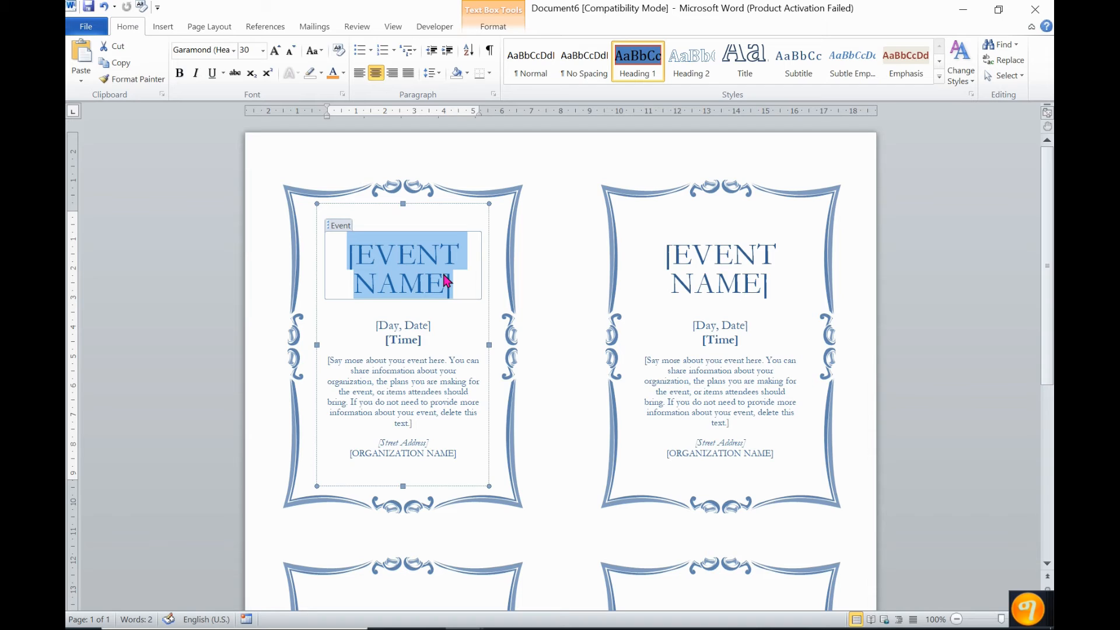
pyautogui.write('T')
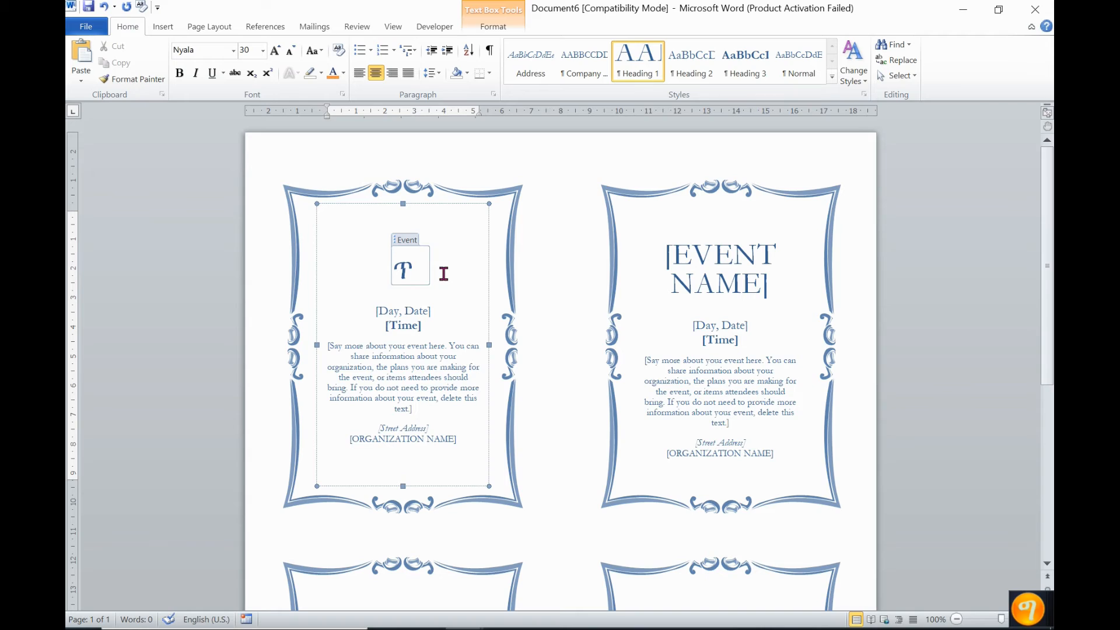
pyautogui.write('ምቅ')
pyautogui.write('ቀት')
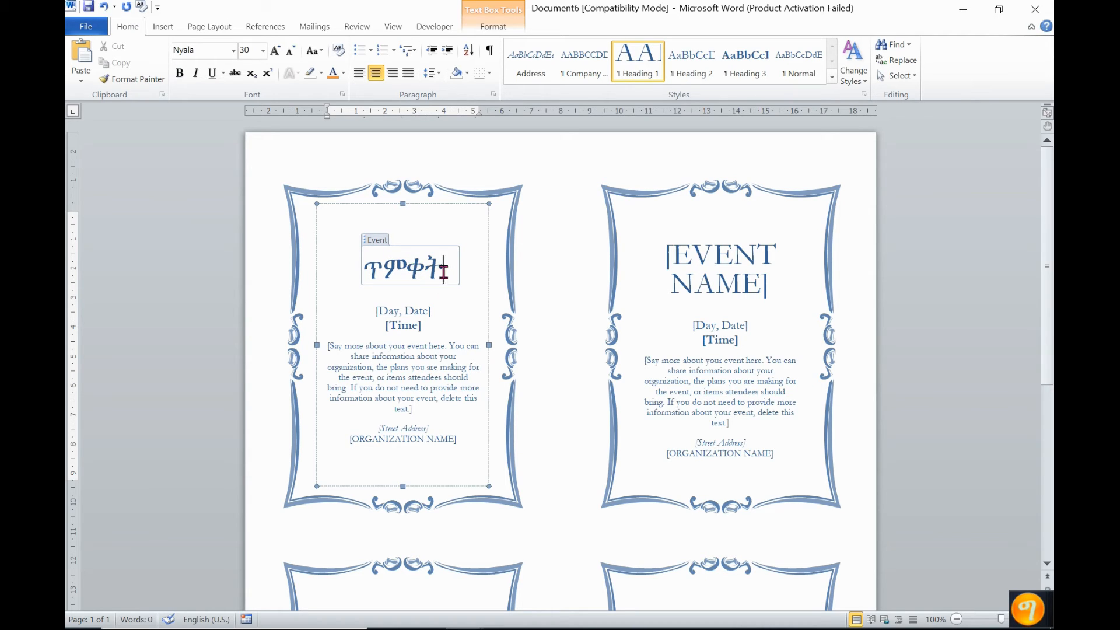
pyautogui.click(408, 327)
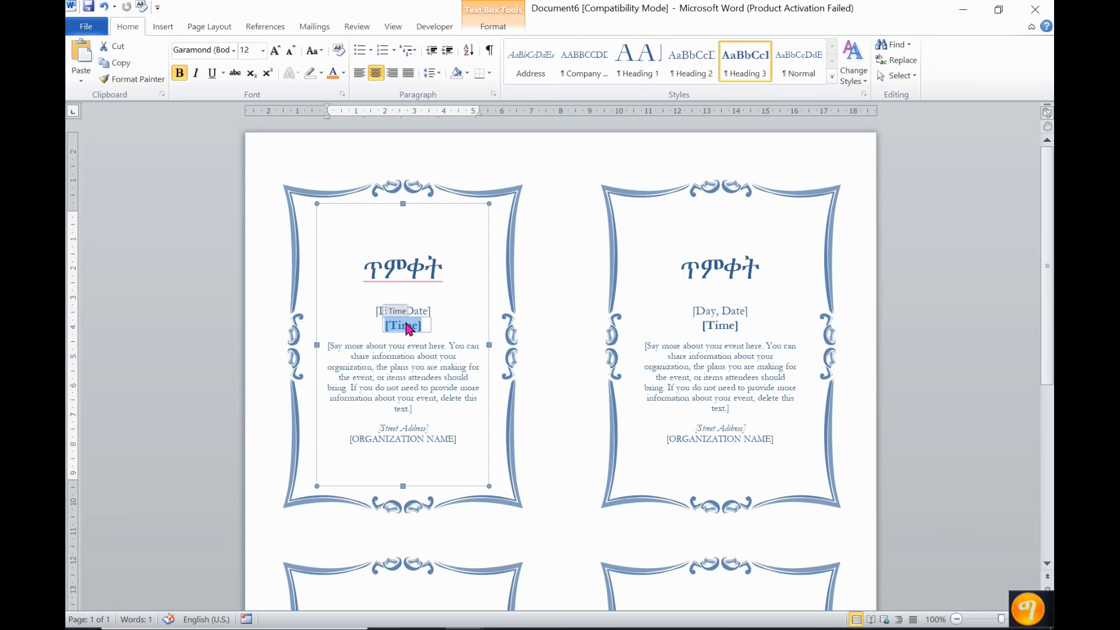
pyautogui.click(417, 262)
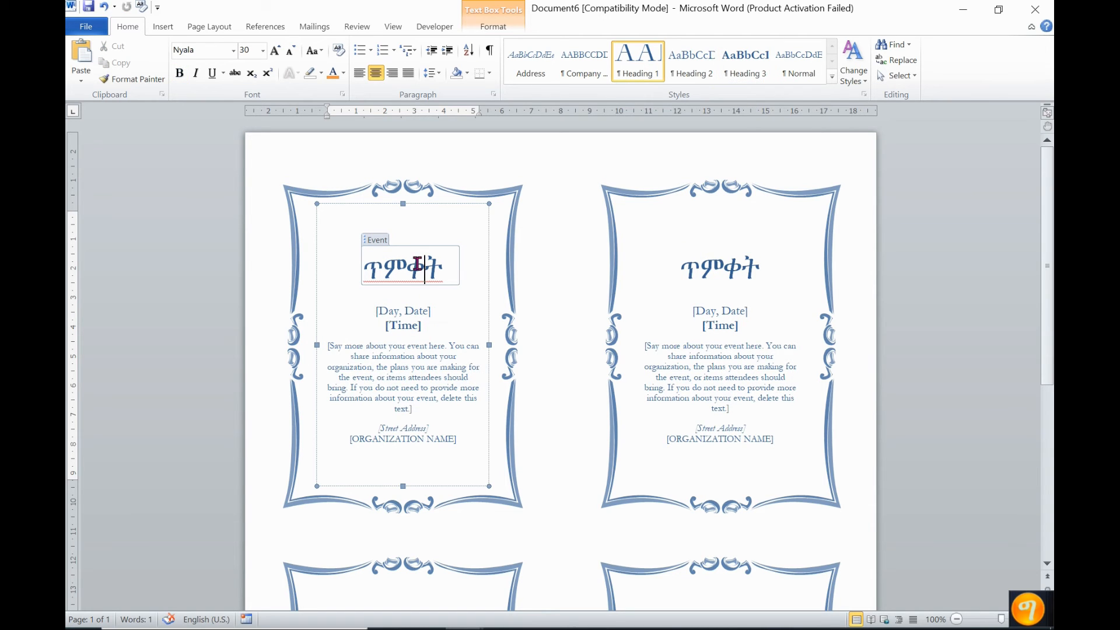
pyautogui.scroll(-2, 689, 513)
pyautogui.scroll(-2, 687, 511)
pyautogui.scroll(3, 686, 510)
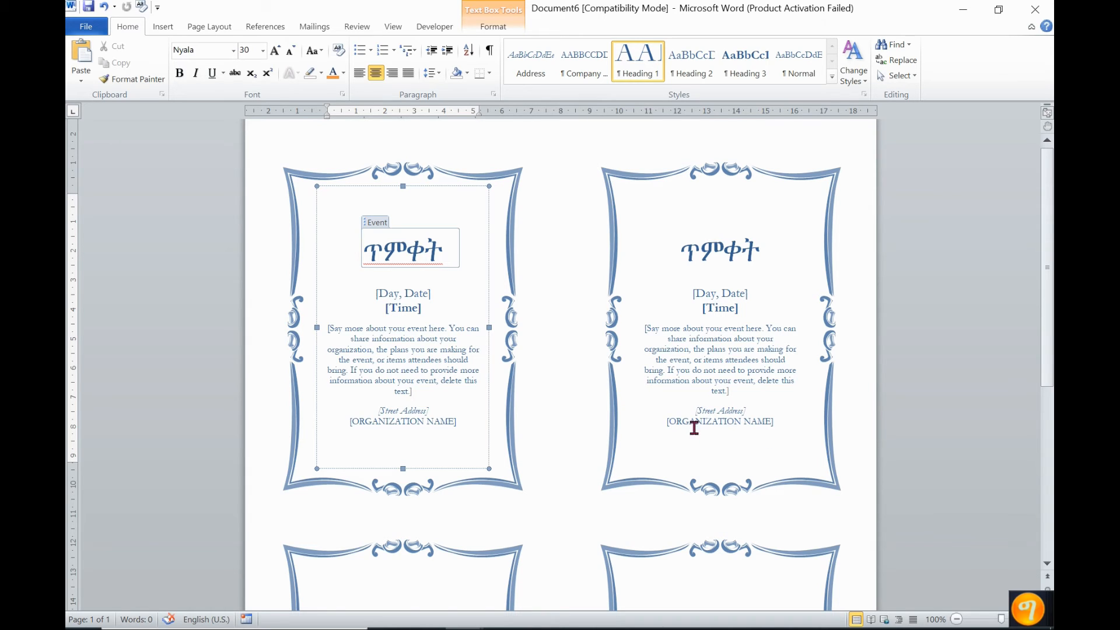
# Step: Widen the upper-left flyer's decorative frame by extending its right edge to about 8 cm on the horizontal ruler
pyautogui.click(503, 181)
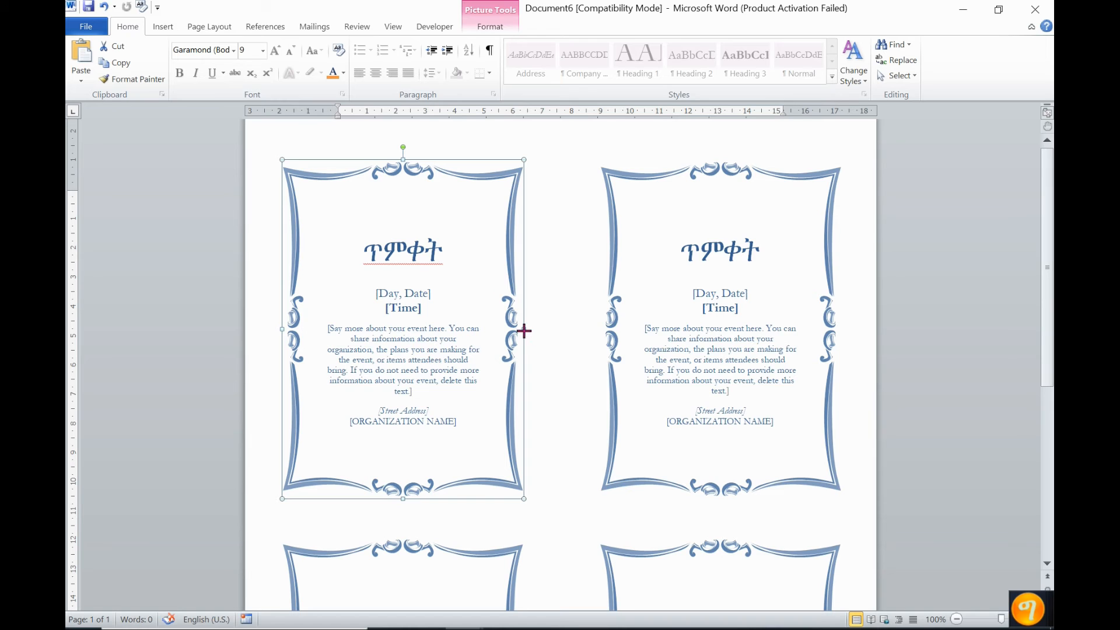
pyautogui.click(374, 274)
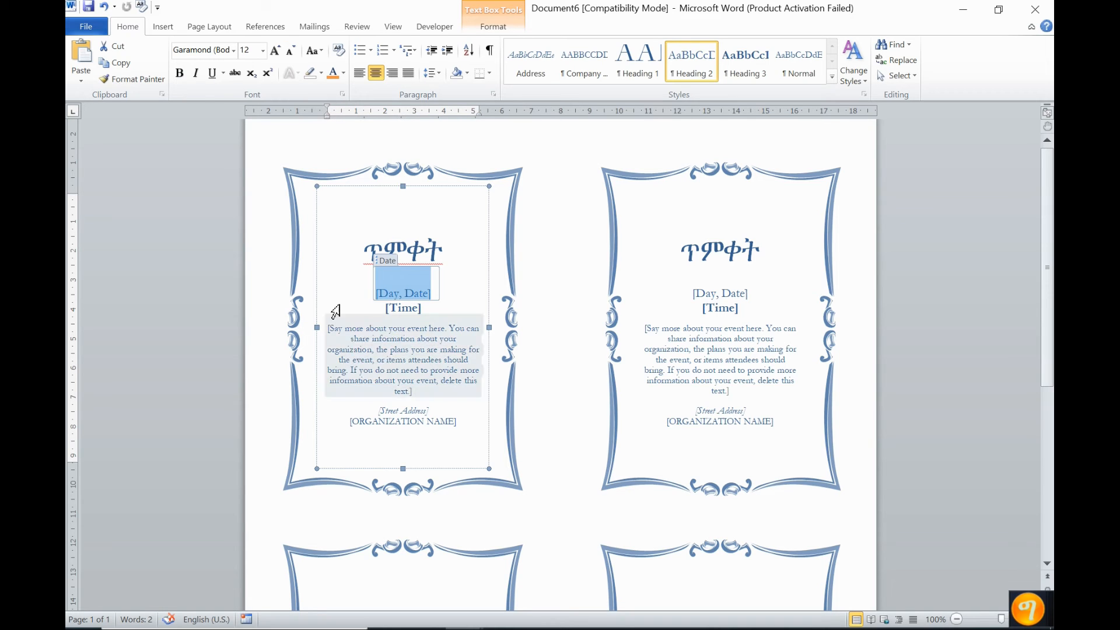
pyautogui.click(514, 335)
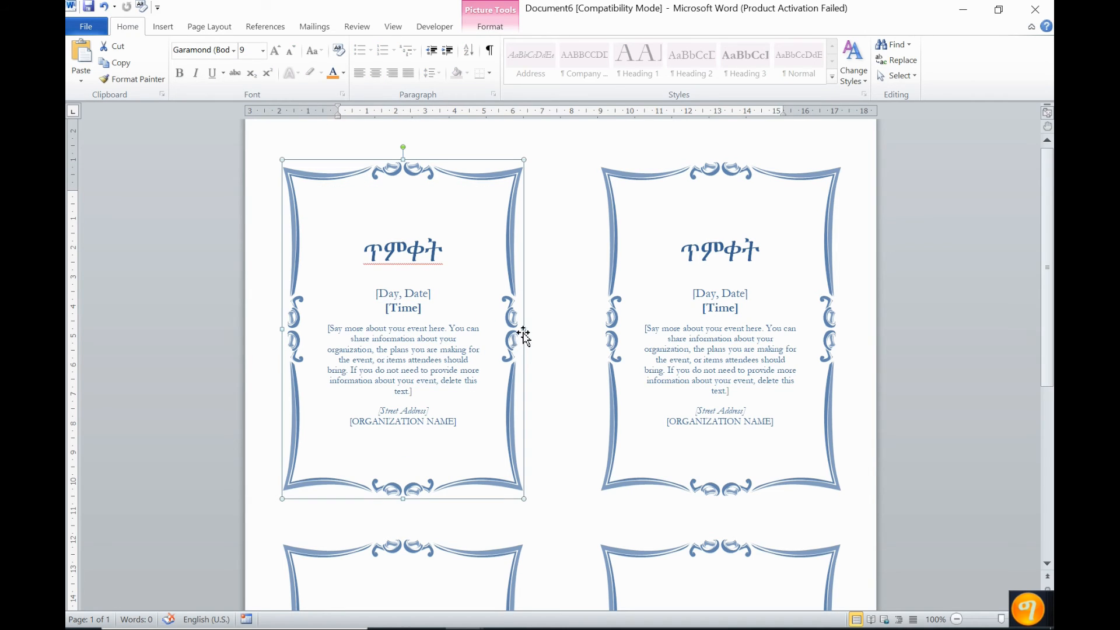
pyautogui.moveTo(523, 330)
pyautogui.mouseDown()
pyautogui.moveTo(584, 331)
pyautogui.moveTo(527, 328)
pyautogui.mouseUp()
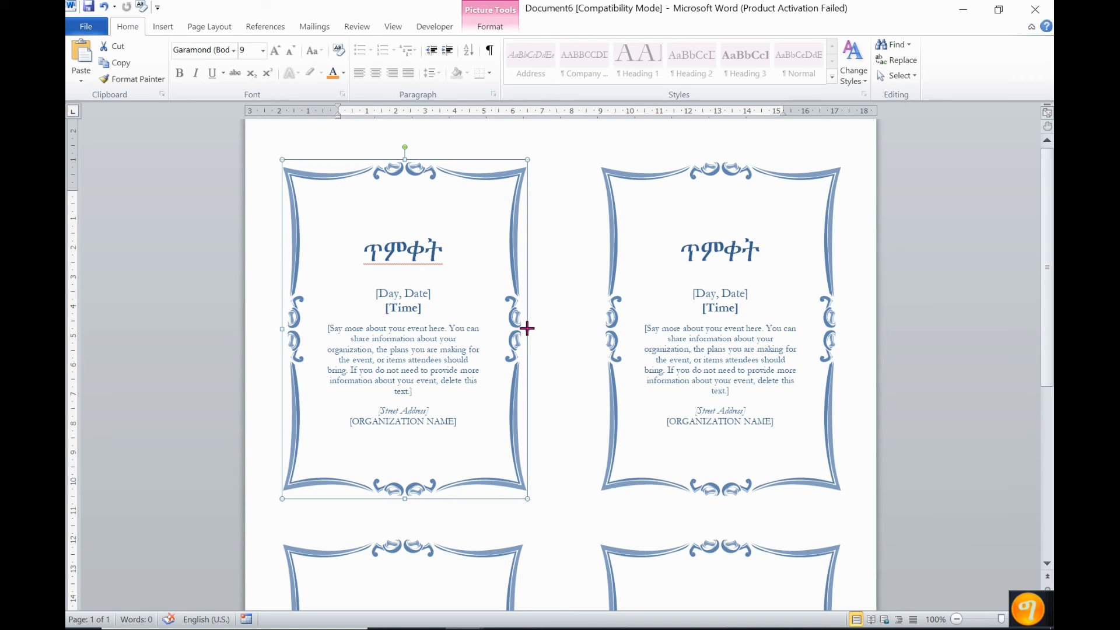
pyautogui.moveTo(548, 328); pyautogui.dragTo(576, 332)
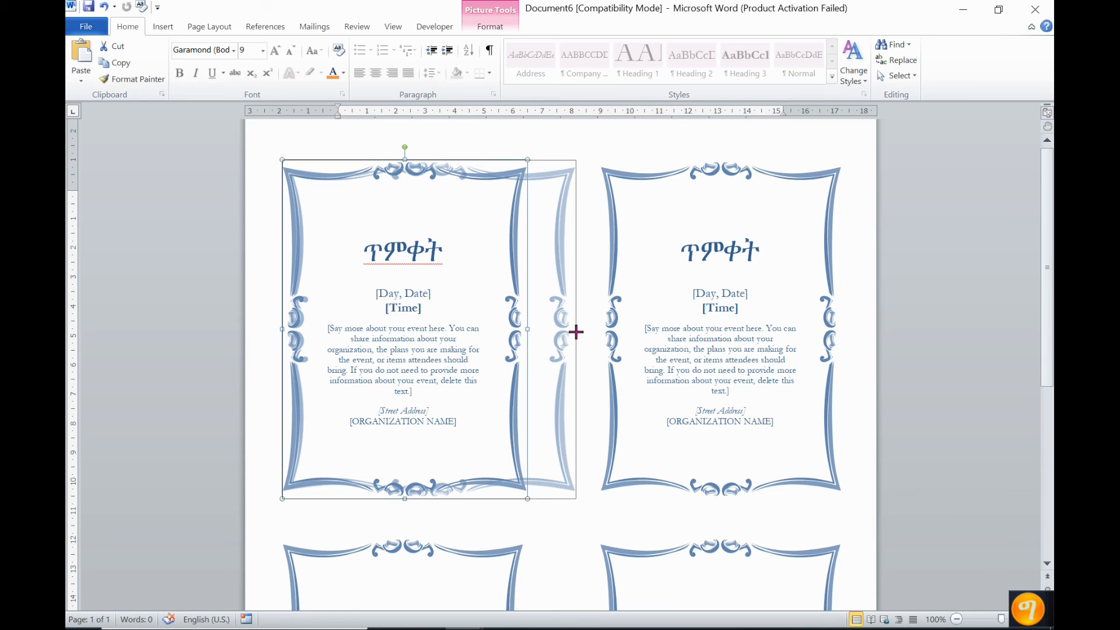
pyautogui.moveTo(575, 332)
pyautogui.mouseDown()
pyautogui.moveTo(527, 330)
pyautogui.moveTo(573, 332)
pyautogui.mouseUp()
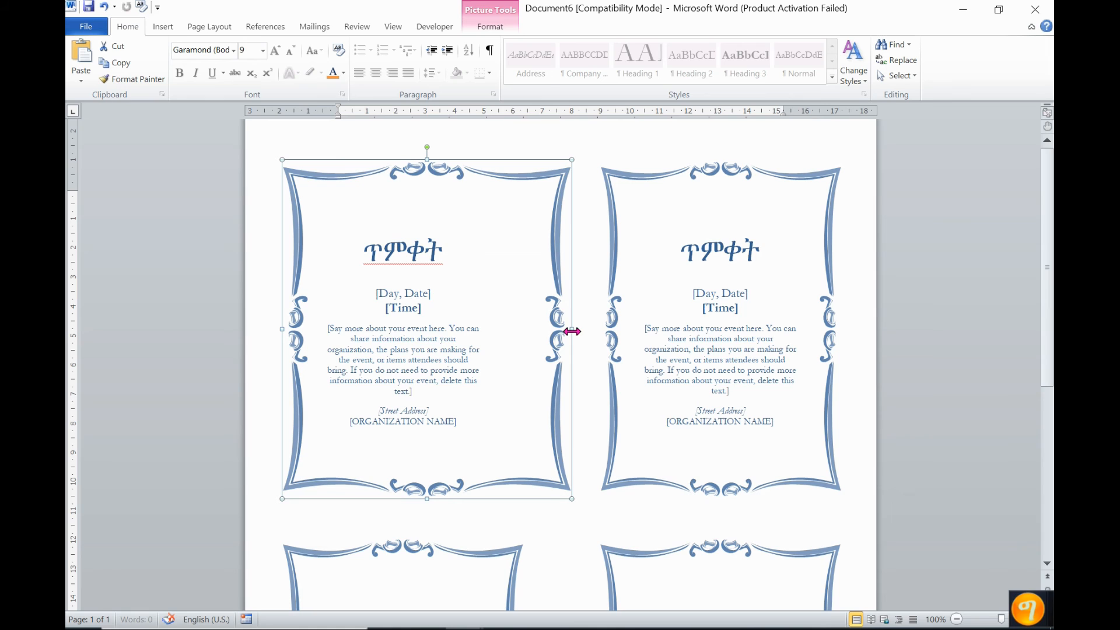
# Step: Widen the text box inside the upper-left flyer to the right so its text fills the enlarged frame
pyautogui.click(447, 358)
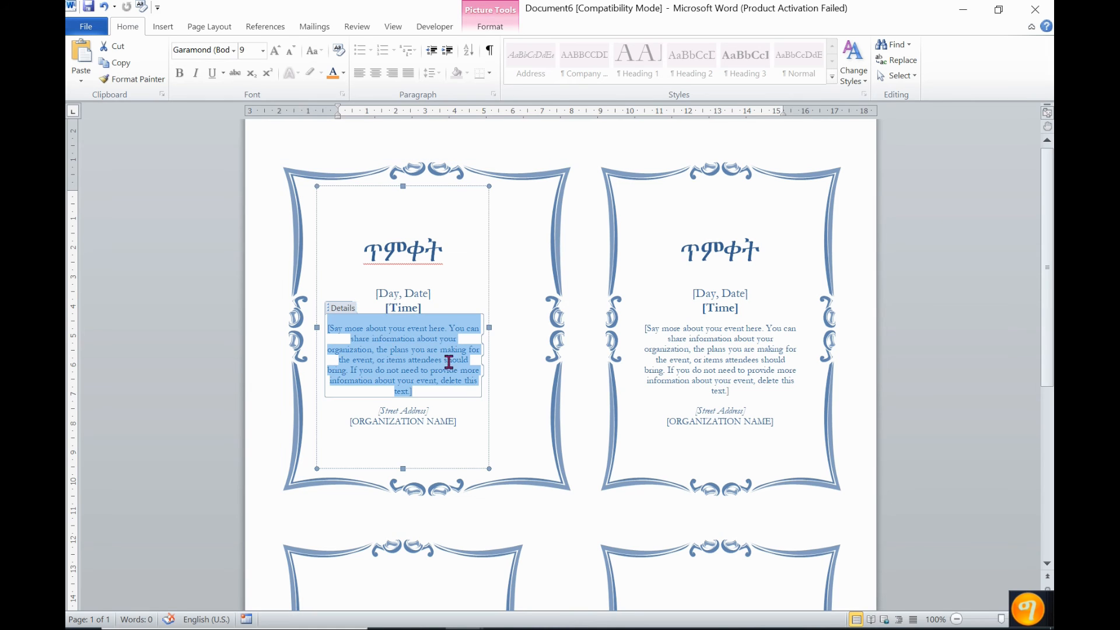
pyautogui.click(490, 326)
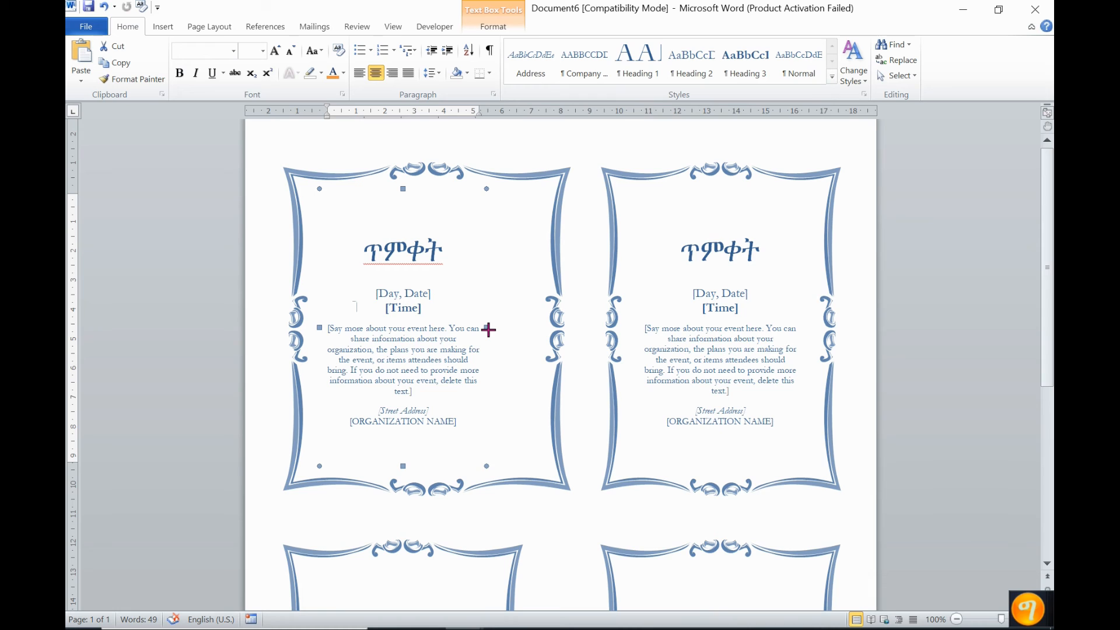
pyautogui.moveTo(489, 329); pyautogui.dragTo(547, 335)
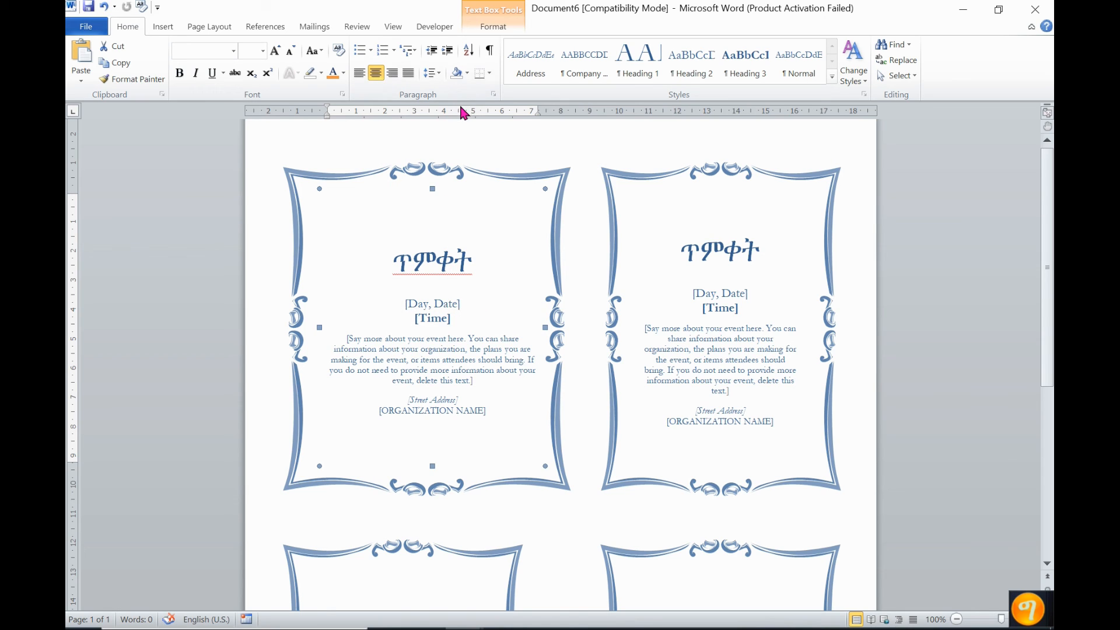
# Step: Examine the resized upper-left flyer and compare its frame and text with the other three flyers on the page
pyautogui.click(415, 349)
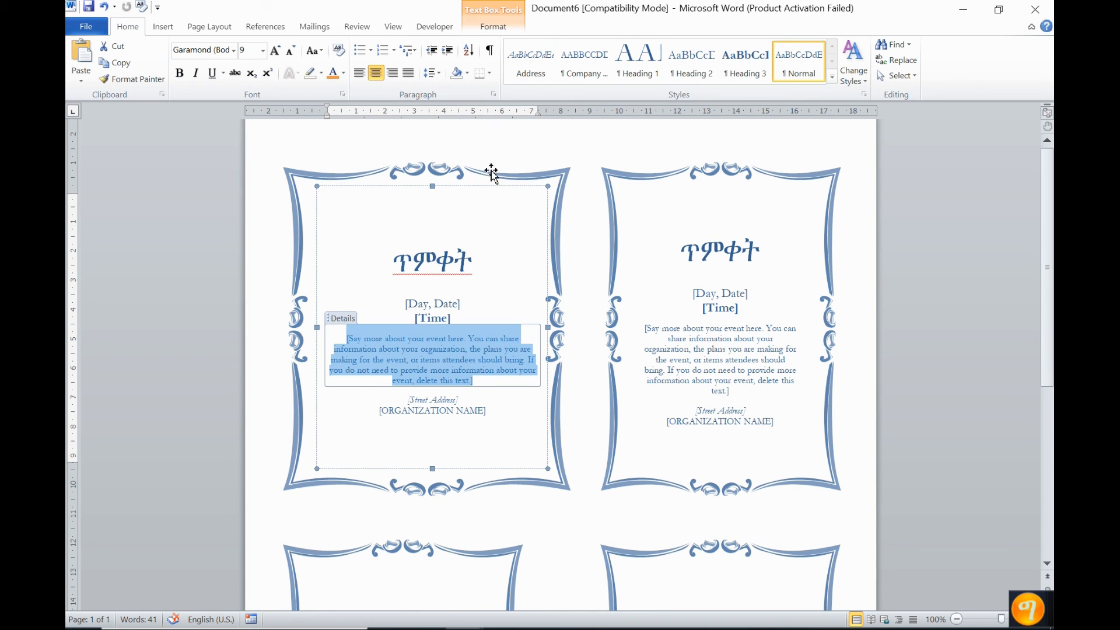
pyautogui.click(565, 191)
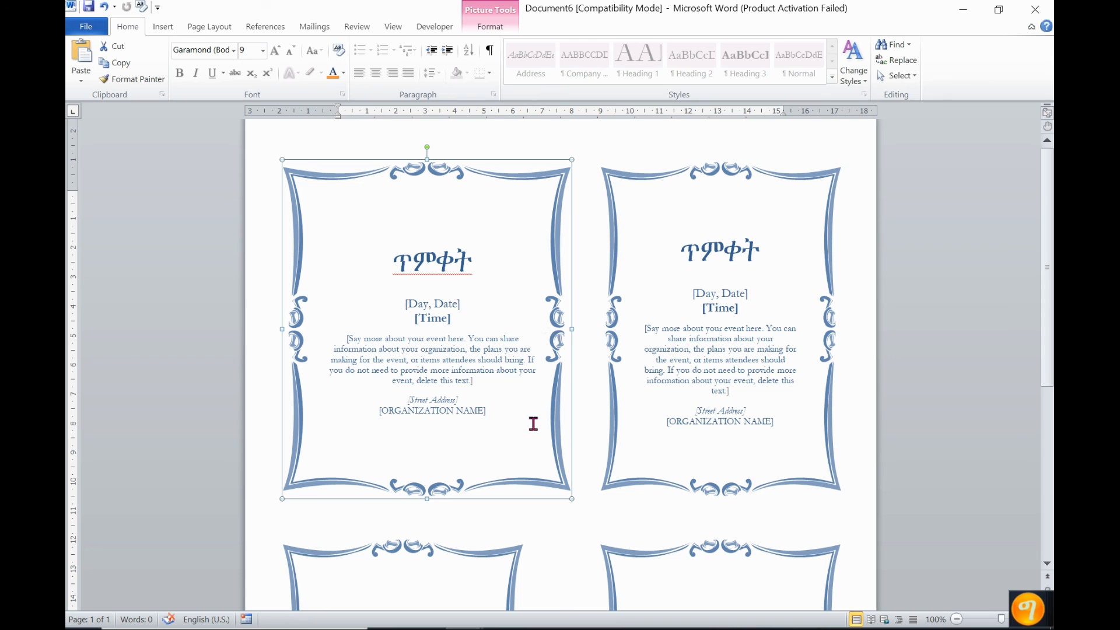
pyautogui.scroll(-1, 542, 364)
pyautogui.scroll(-4, 542, 364)
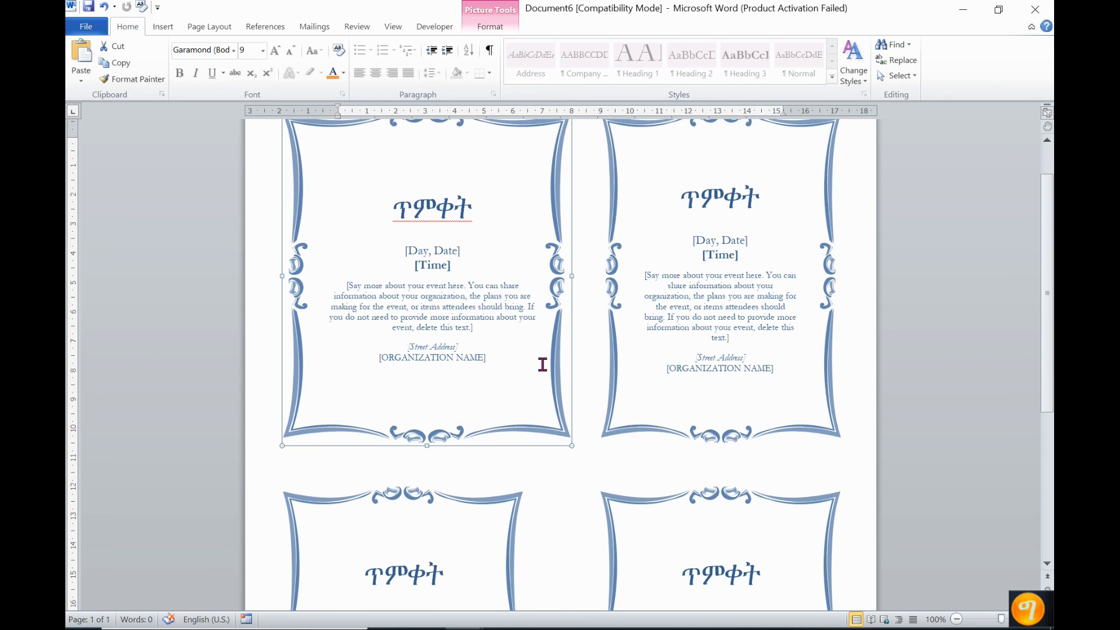
pyautogui.scroll(5, 542, 364)
pyautogui.scroll(-2, 544, 365)
pyautogui.scroll(-5, 545, 366)
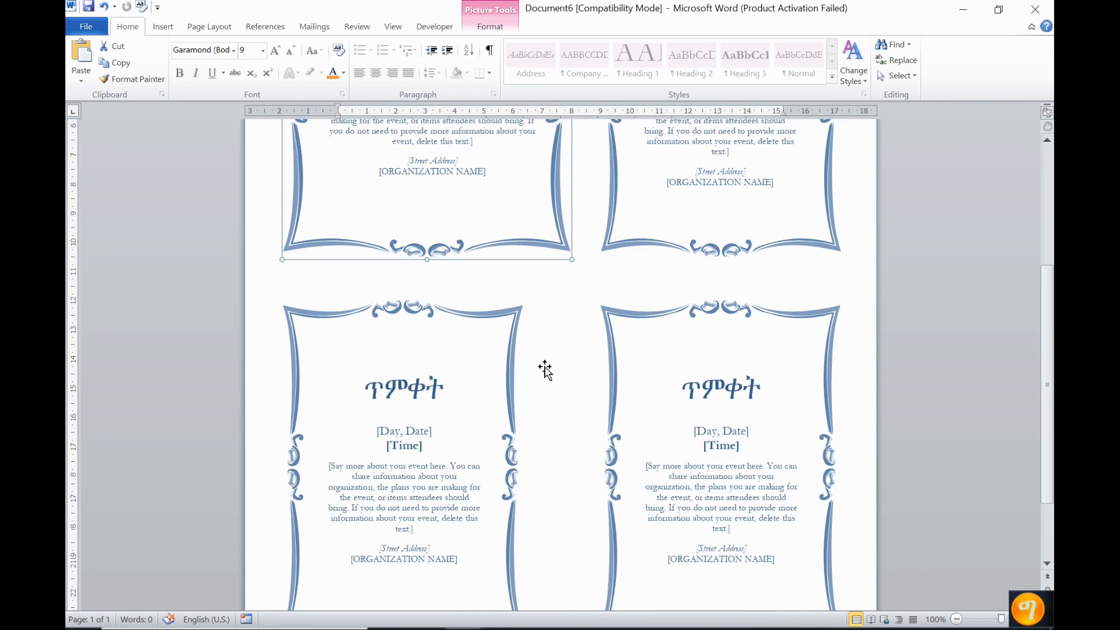
pyautogui.scroll(6, 543, 367)
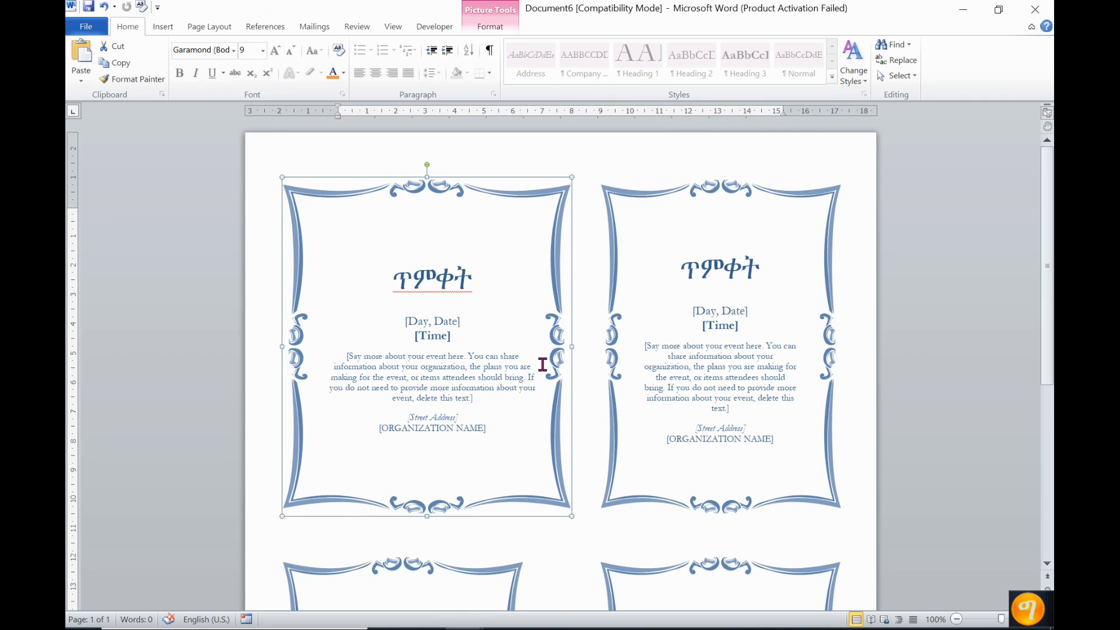
pyautogui.scroll(-3, 543, 364)
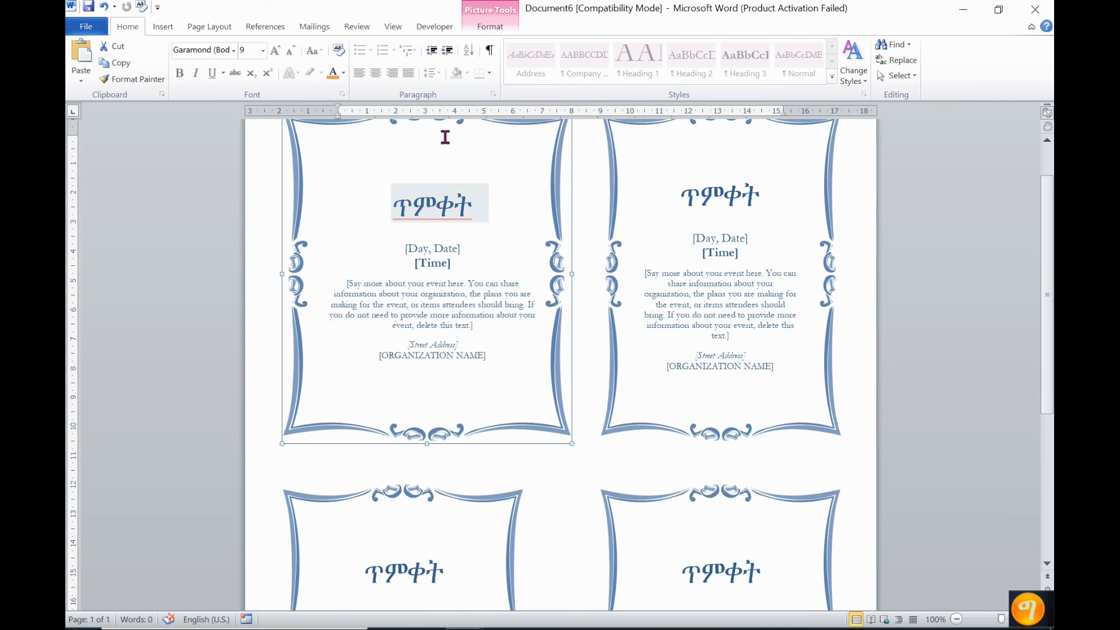
# Step: Close the event flyer document without saving its changes
pyautogui.click(1034, 11)
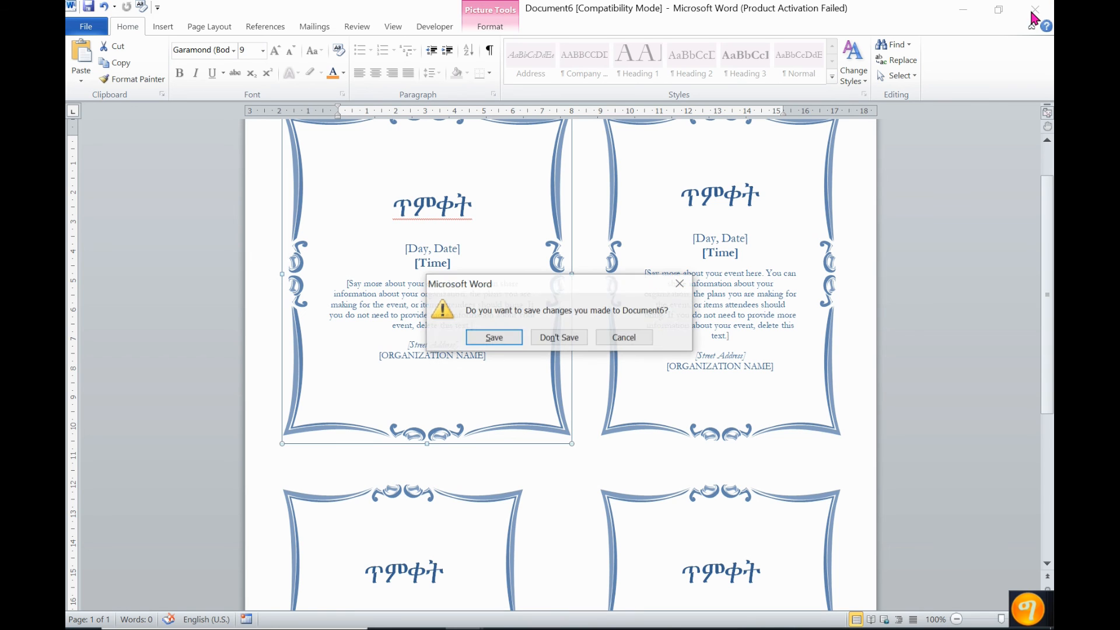
pyautogui.click(561, 341)
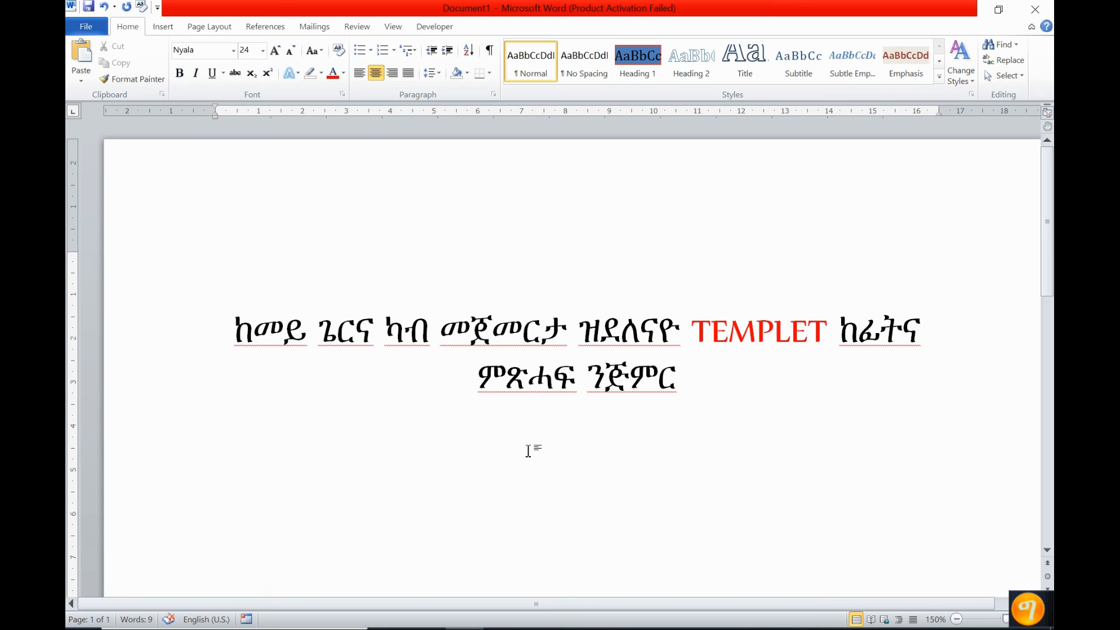